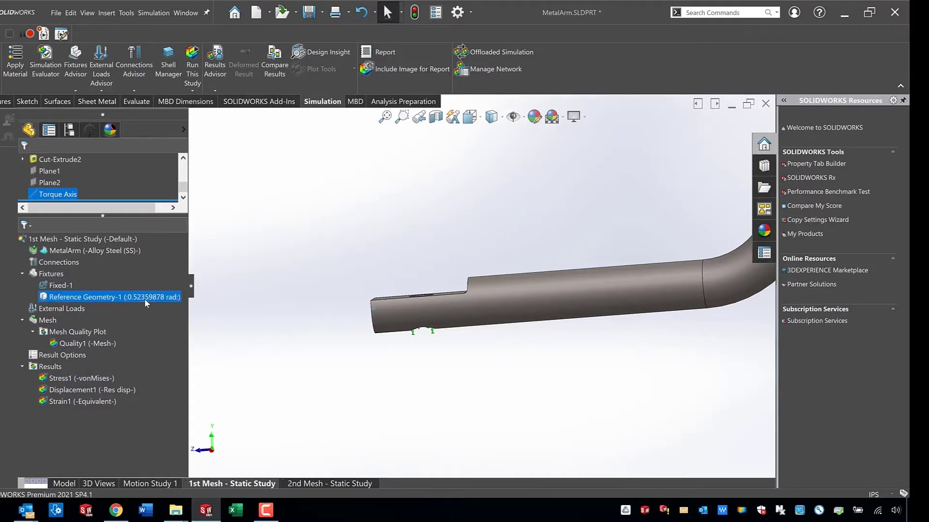
Divide the 1st Mesh Reference Geometry-1 fixture rotation by ten, giving 0.05235988 rad
left_click(171, 308)
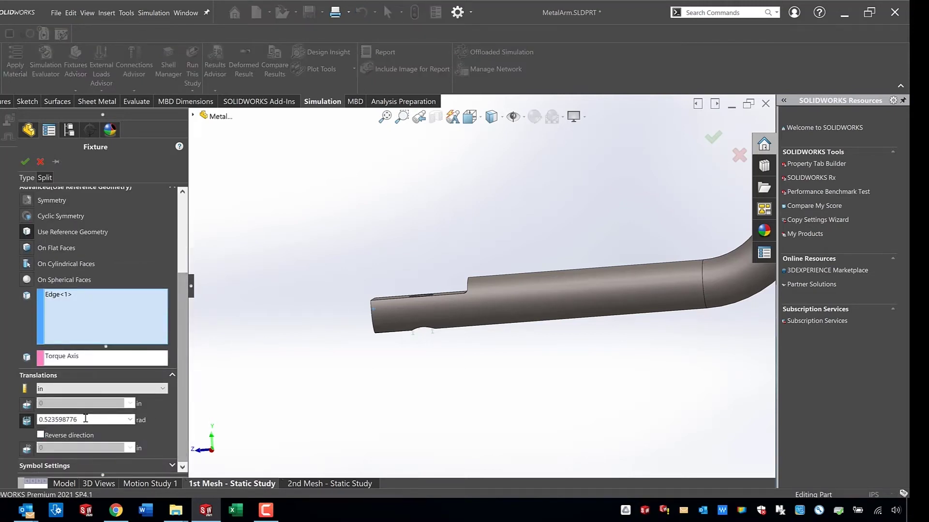
double_click(85, 418)
left_click(86, 418)
type("/10")
key("Return")
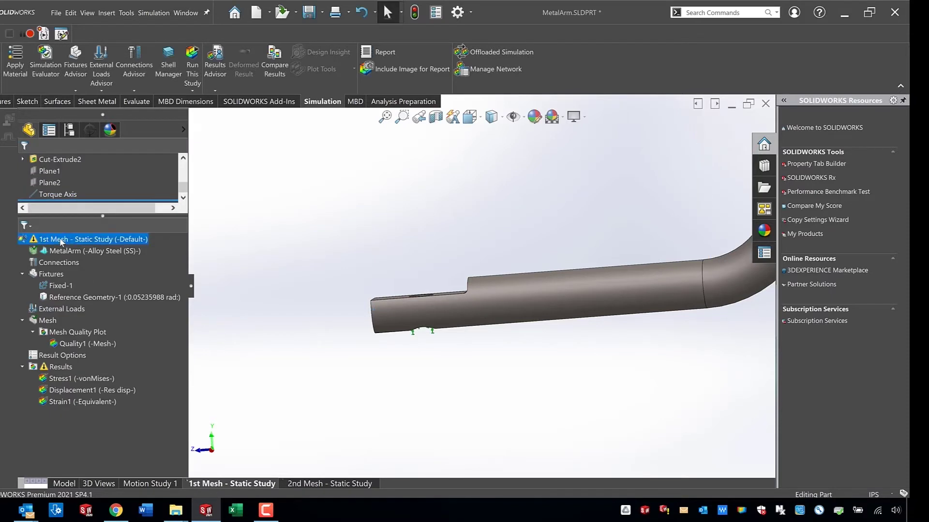
Run the 1st Mesh static study to produce its von Mises stress plot
right_click(59, 239)
left_click(95, 265)
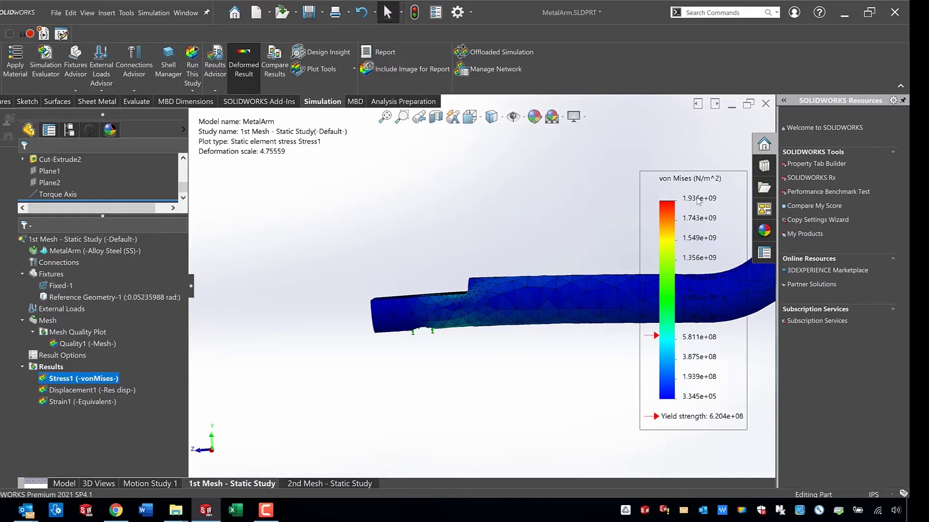
Set the stress legend's manual maximum to 6.204e8 and zoom in on the fillet band
double_click(665, 230)
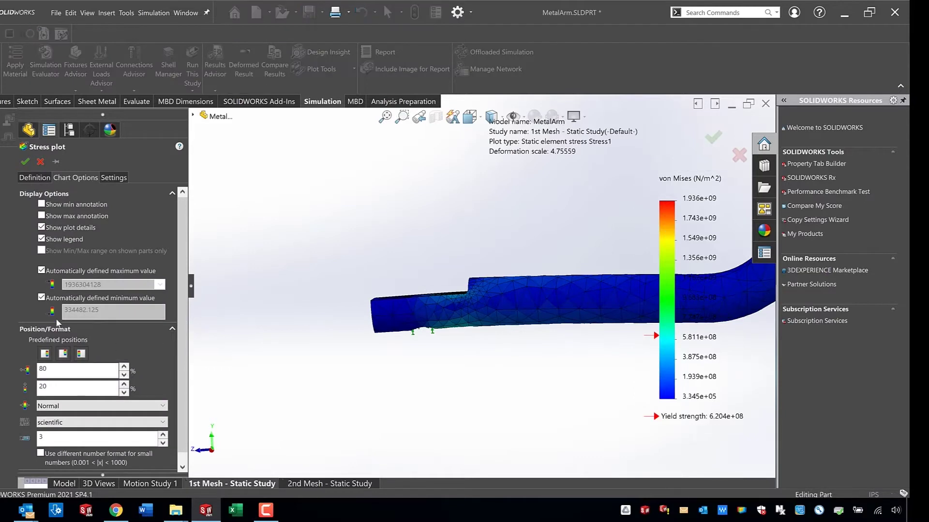
left_click(42, 271)
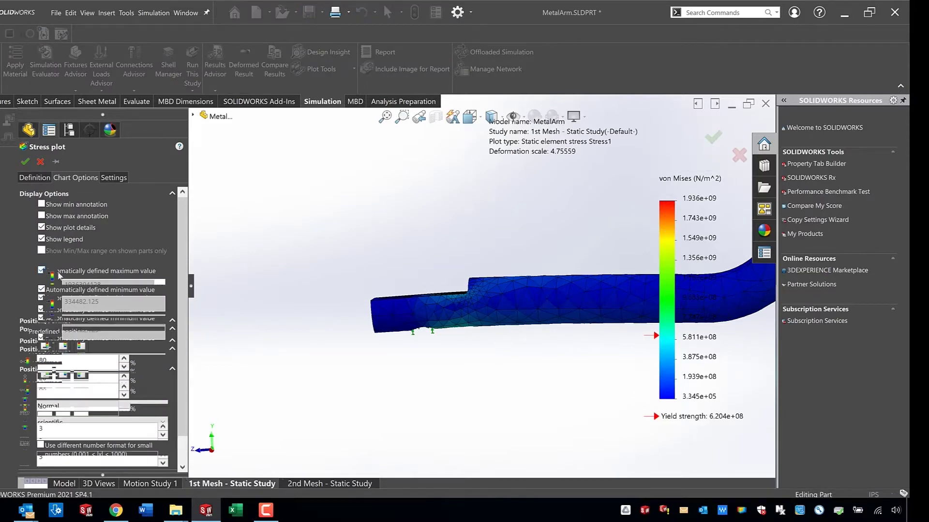
double_click(112, 305)
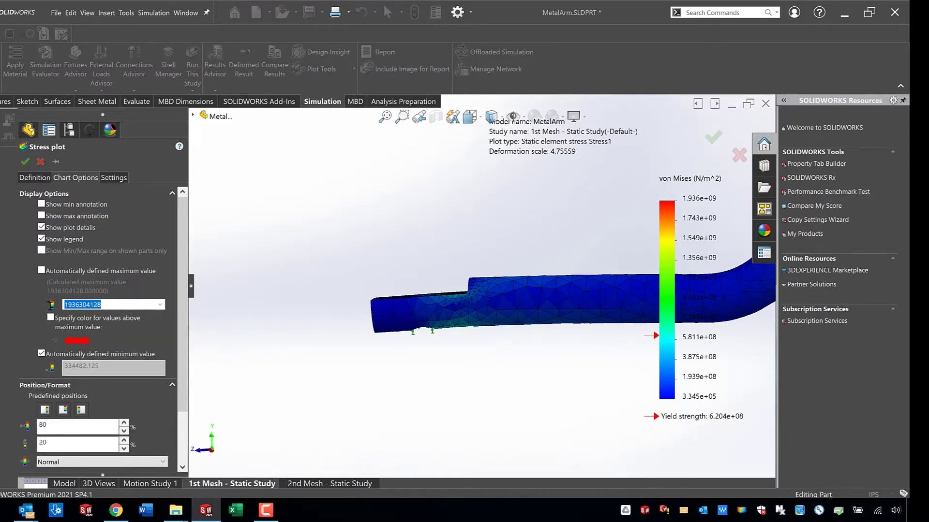
type("6.204e8")
key("Return")
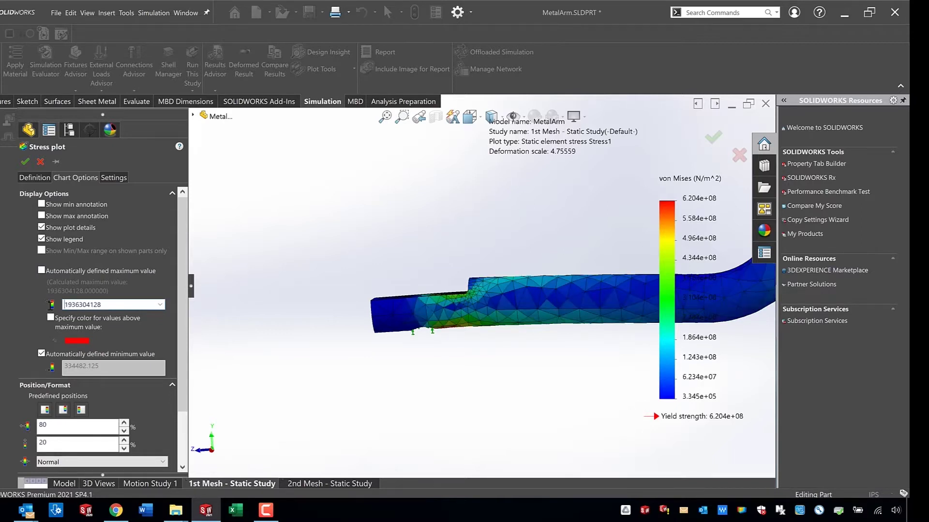
left_click(22, 159)
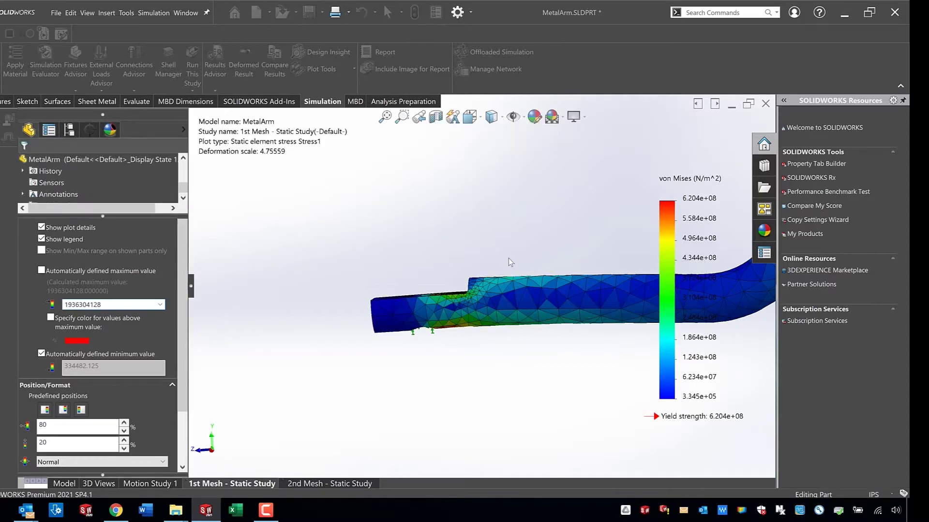
mouse_move(497, 290)
middle_mouse_down()
mouse_move(503, 277)
mouse_move(486, 294)
middle_mouse_up()
scroll(484, 296, "down", 4)
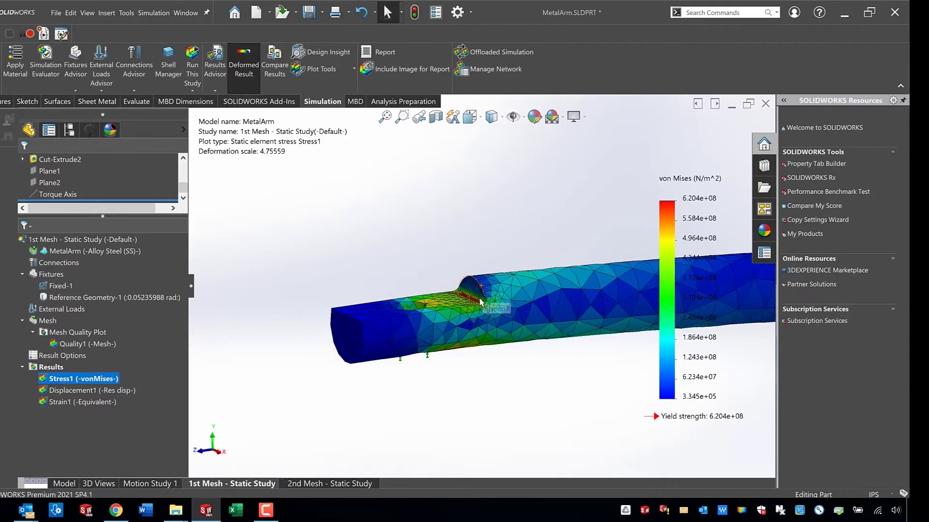
scroll(482, 299, "down", 5)
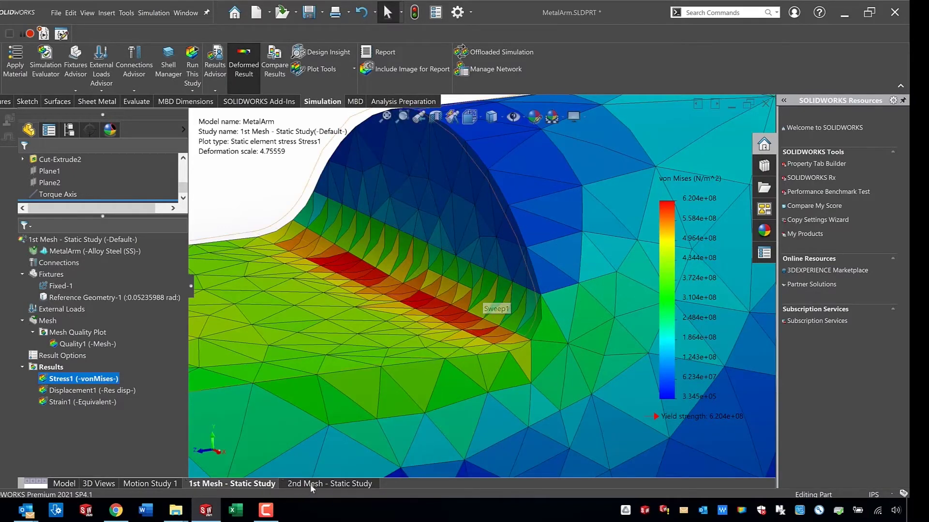
In the 2nd Mesh study, divide the Reference Geometry-1 rotation by ten to 0.05235988 rad
left_click(310, 484)
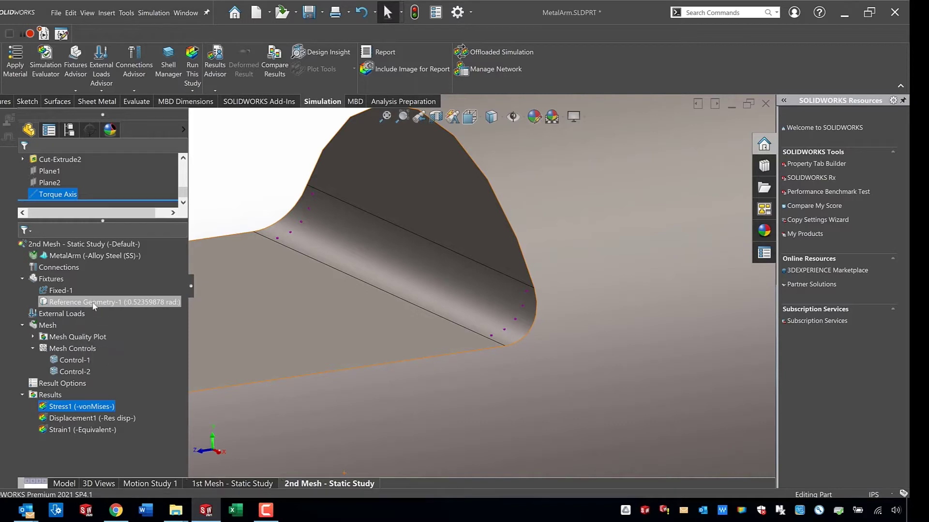
right_click(94, 304)
key("Escape")
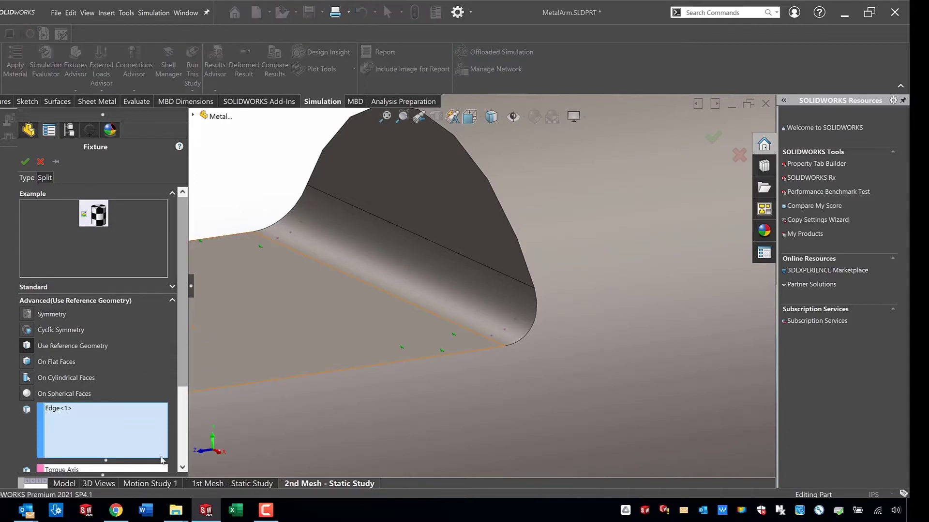
scroll(147, 451, "down", 3)
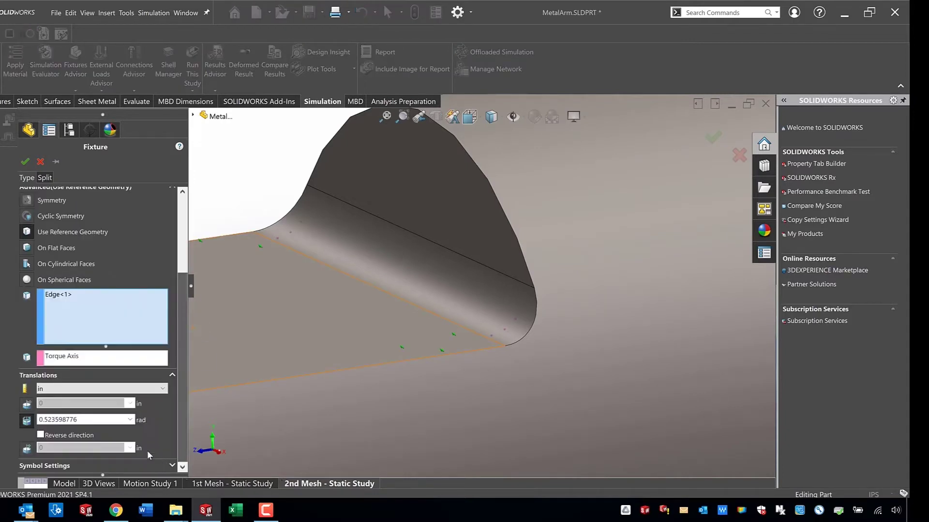
double_click(100, 418)
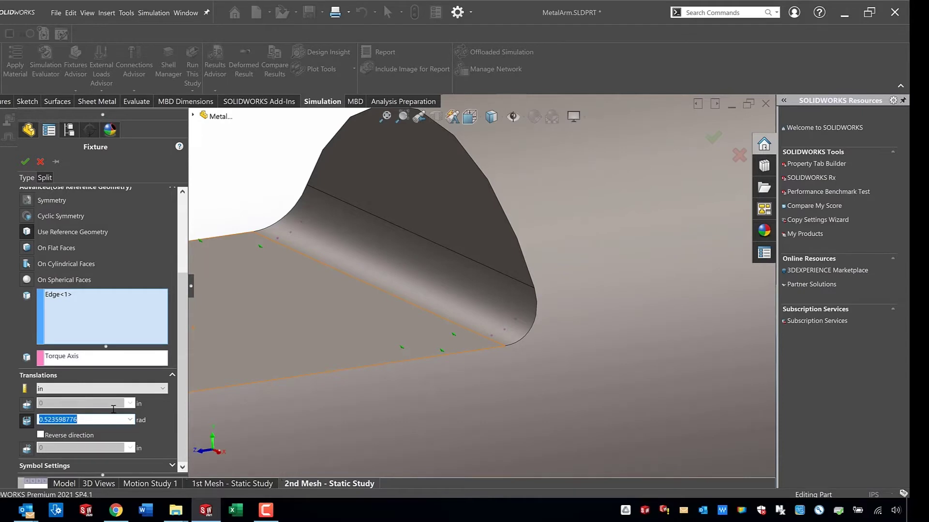
left_click(100, 419)
type("/10")
left_click(27, 160)
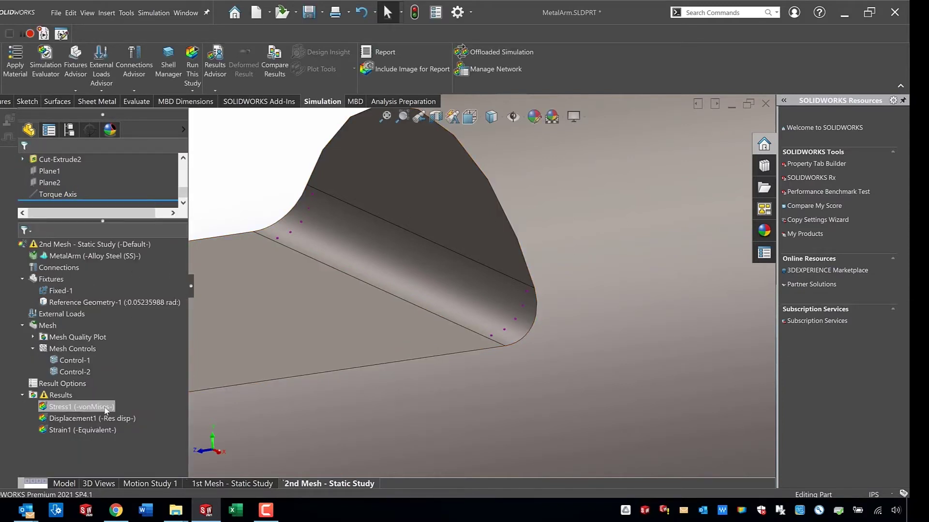
Run the 2nd Mesh study, accepting the excessive displacement warning
left_click(114, 244)
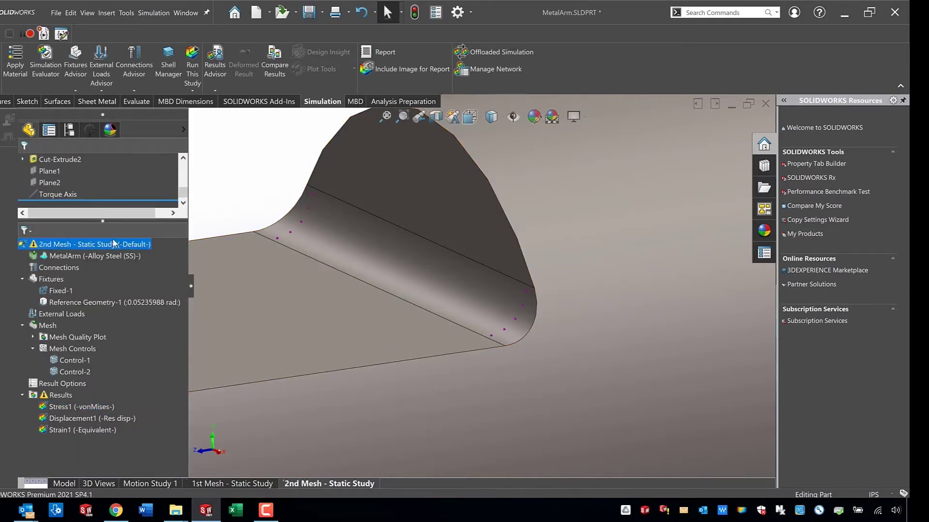
right_click(114, 243)
left_click(145, 260)
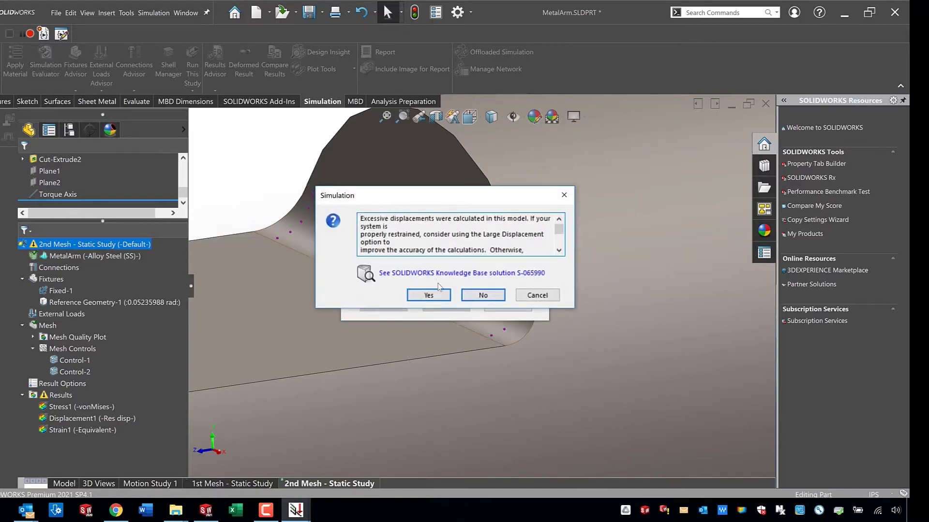
left_click(427, 295)
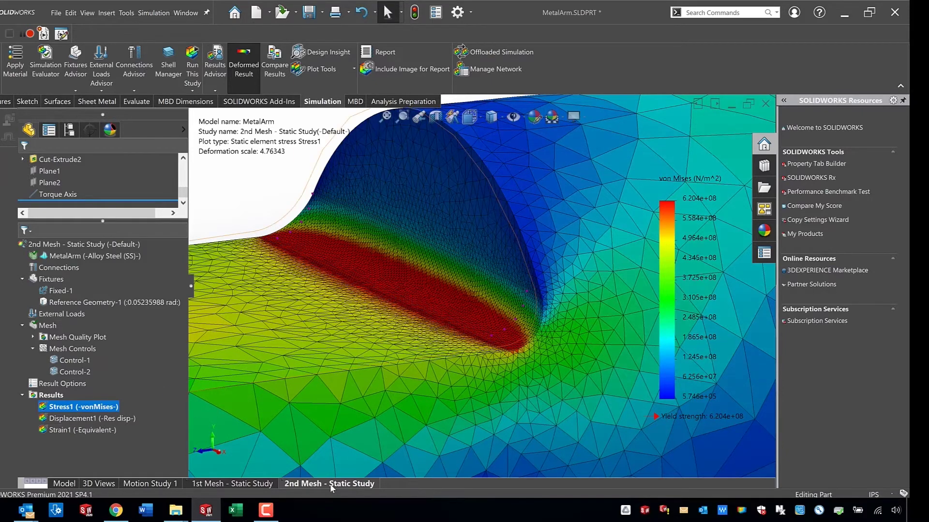
Copy the 2nd Mesh study under the name '3rd Mesh - Static Study'
right_click(332, 487)
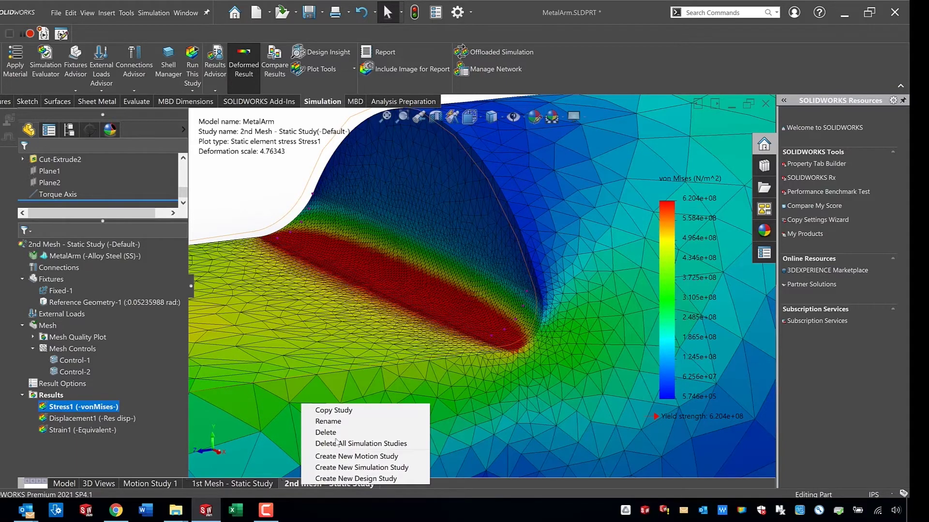
left_click(343, 411)
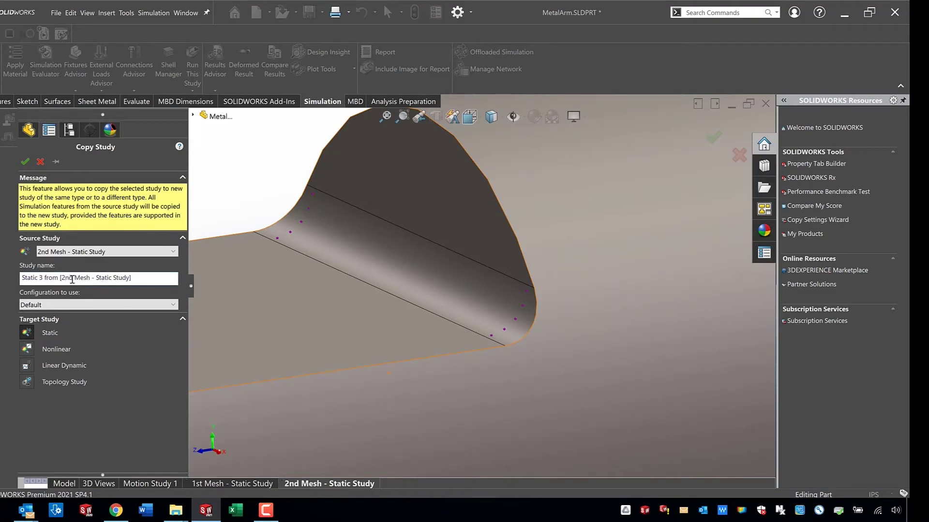
left_click(73, 278, "shift")
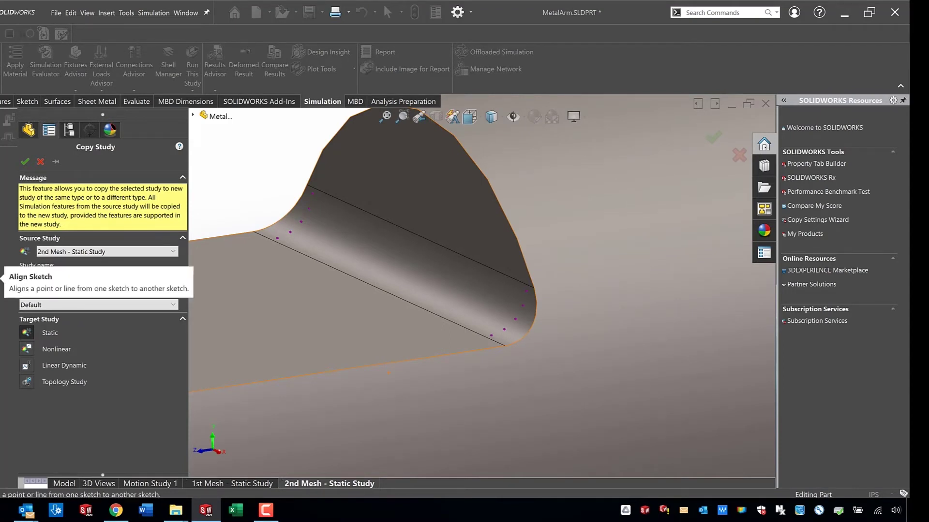
type("3rd Mesh Mesh - Static Study]")
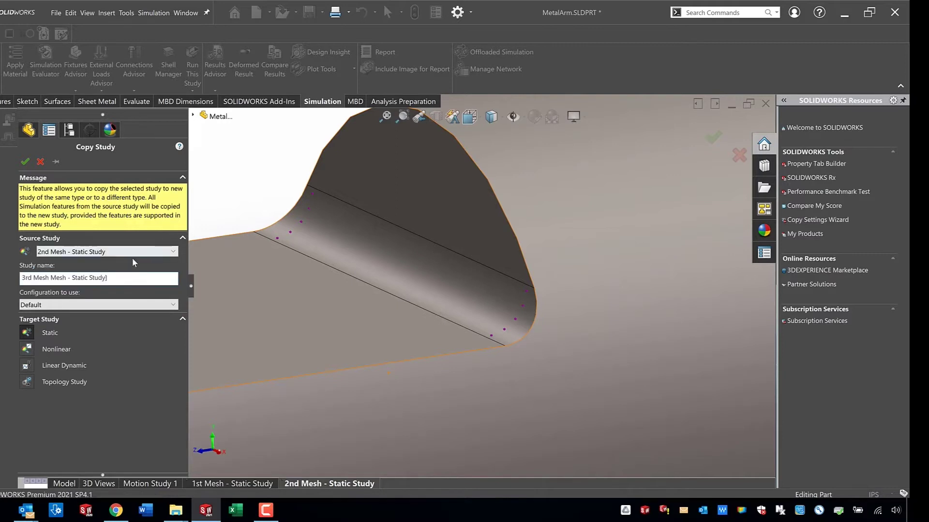
key("BackSpace")
key("BackSpace")
key("BackSpace")
key("BackSpace")
key("BackSpace")
key("BackSpace")
key("BackSpace")
key("BackSpace")
key("BackSpace")
key("BackSpace")
key("BackSpace")
key("BackSpace")
key("BackSpace")
key("BackSpace")
key("BackSpace")
key("BackSpace")
key("BackSpace")
key("BackSpace")
key("BackSpace")
key("BackSpace")
type("- Static Study")
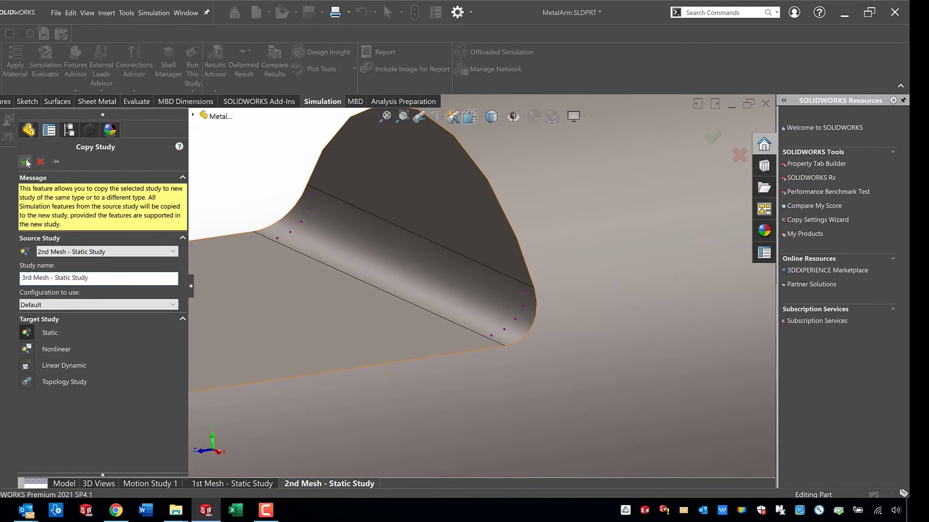
left_click(25, 161)
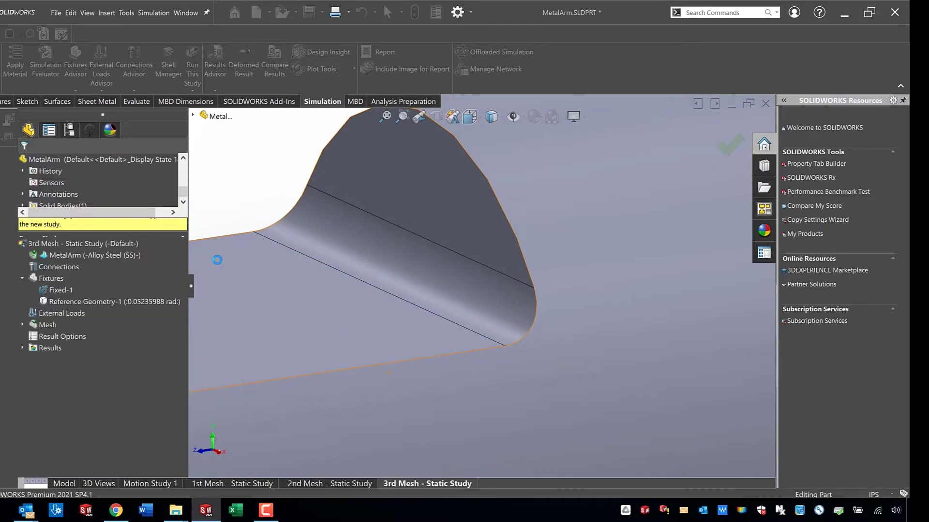
Expand the 3rd Mesh study's mesh controls and identify Control-1 on the fillet face
left_click(45, 325)
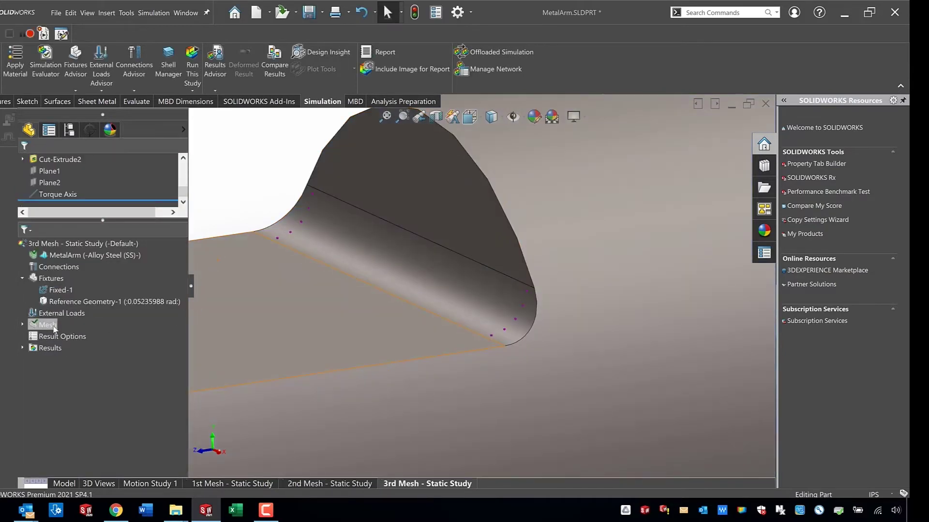
left_click(22, 325)
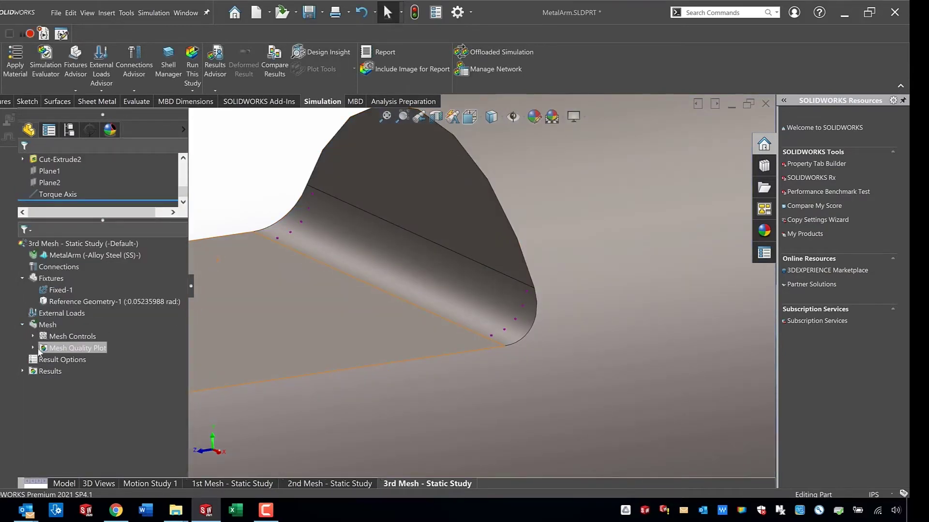
left_click(31, 336)
left_click(32, 370)
left_click(75, 349)
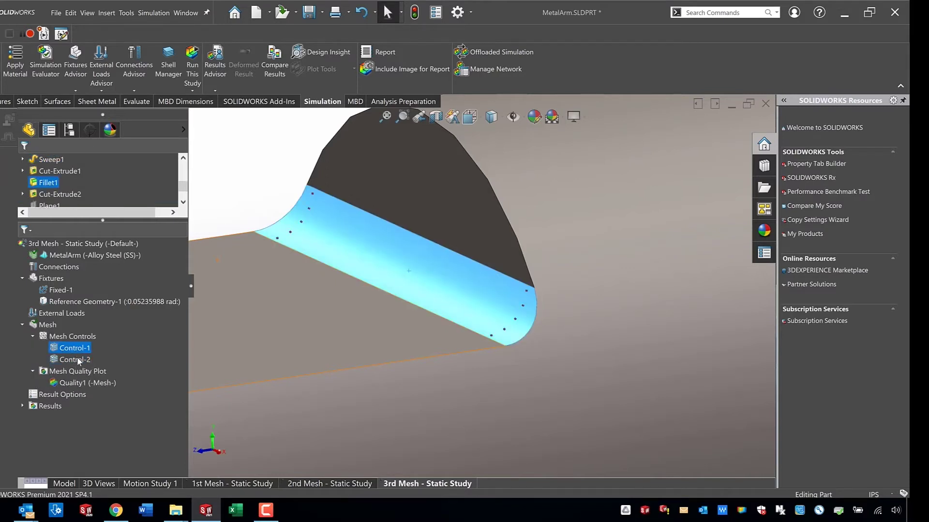
left_click(76, 360)
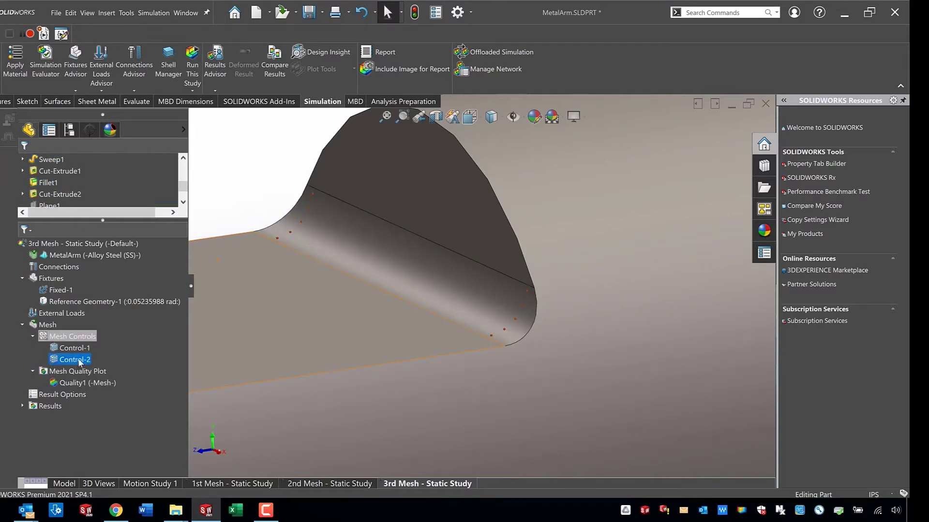
left_click(83, 349, "ctrl")
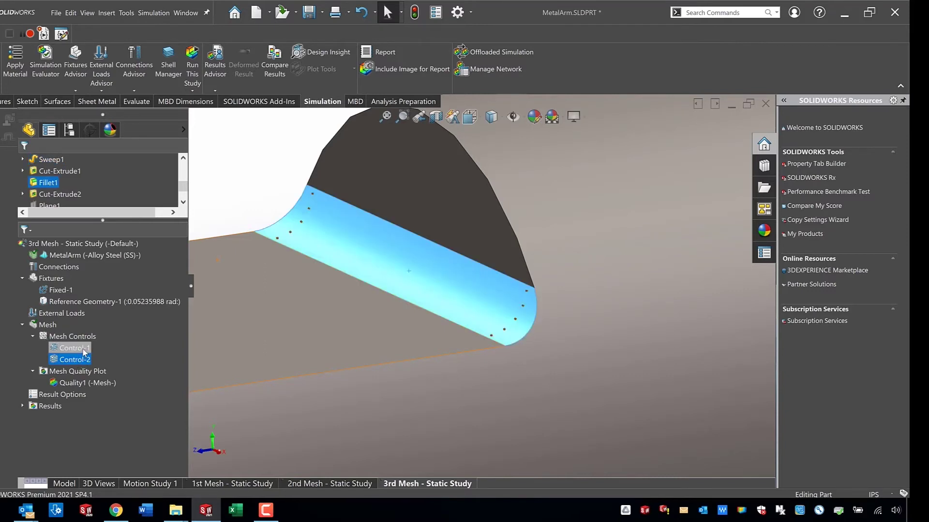
left_click(78, 349)
Change Control-1's element size to 0.002 in and confirm
right_click(82, 349)
left_click(120, 357)
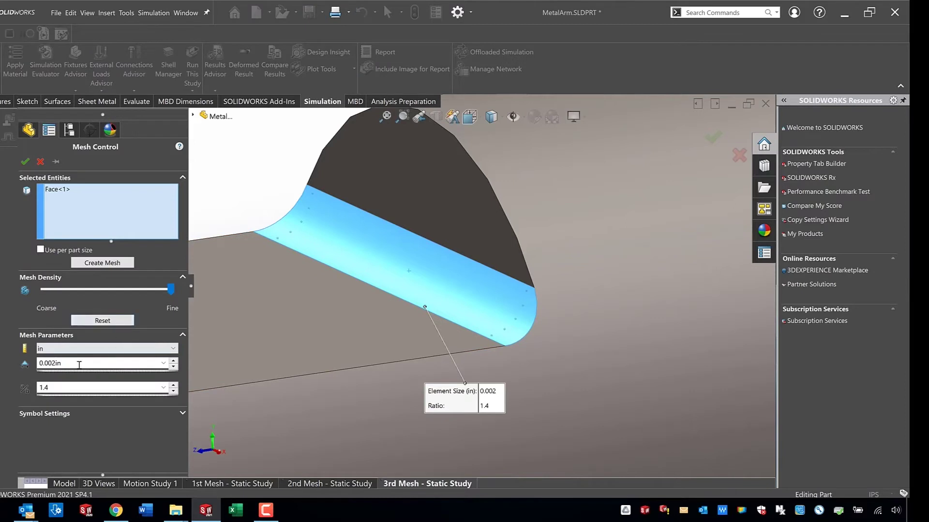
double_click(79, 365)
type("0.")
left_click(21, 163)
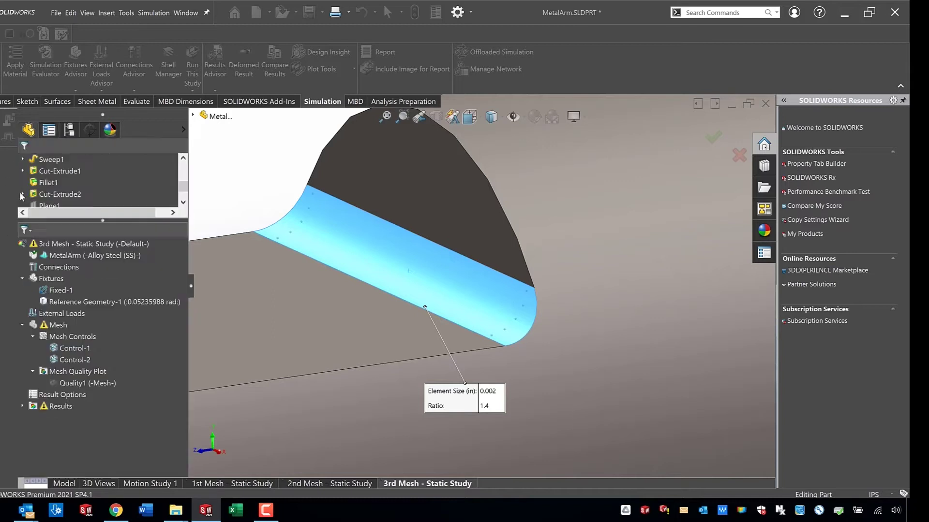
Run the 3rd Mesh study, declining large displacement, then launch Excel
right_click(73, 243)
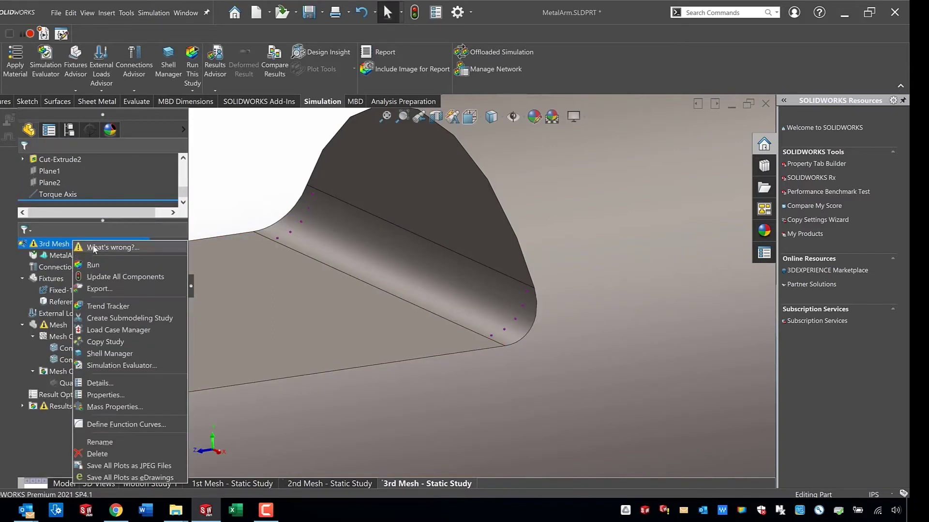
left_click(120, 266)
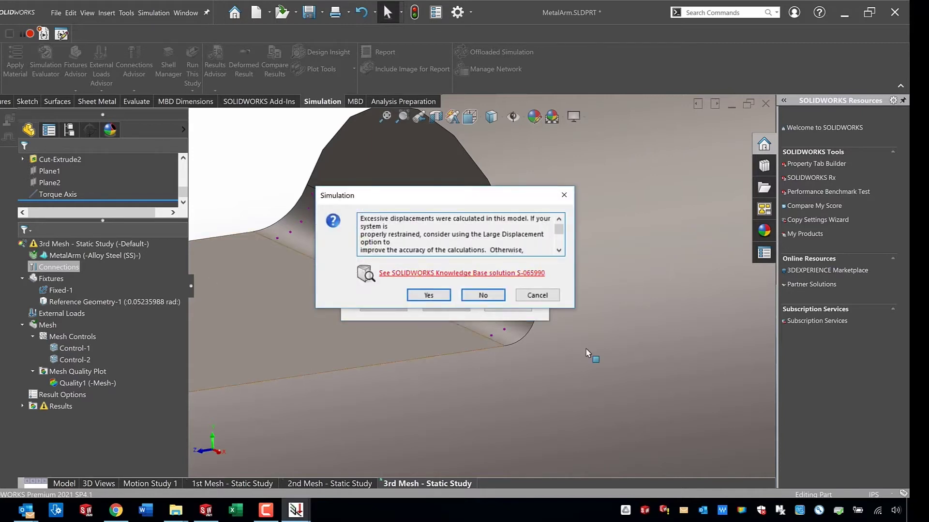
left_click(483, 296)
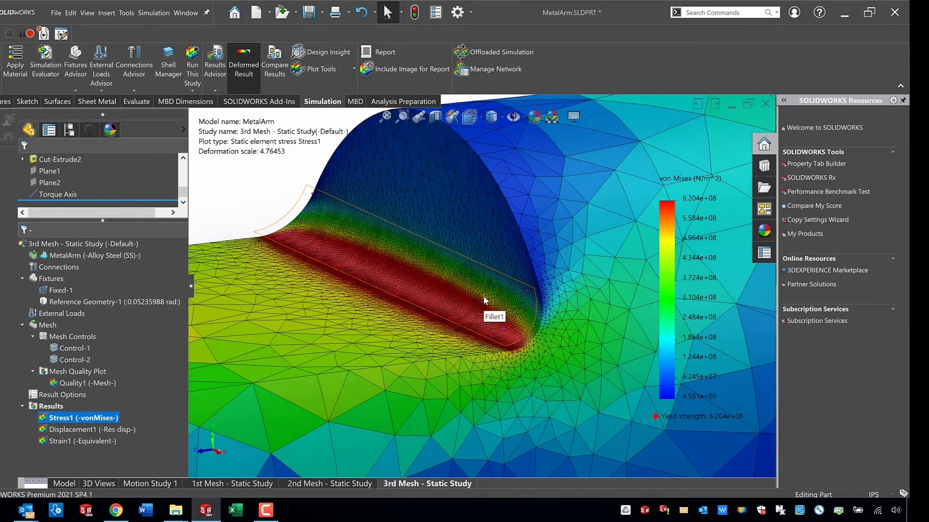
left_click(236, 510)
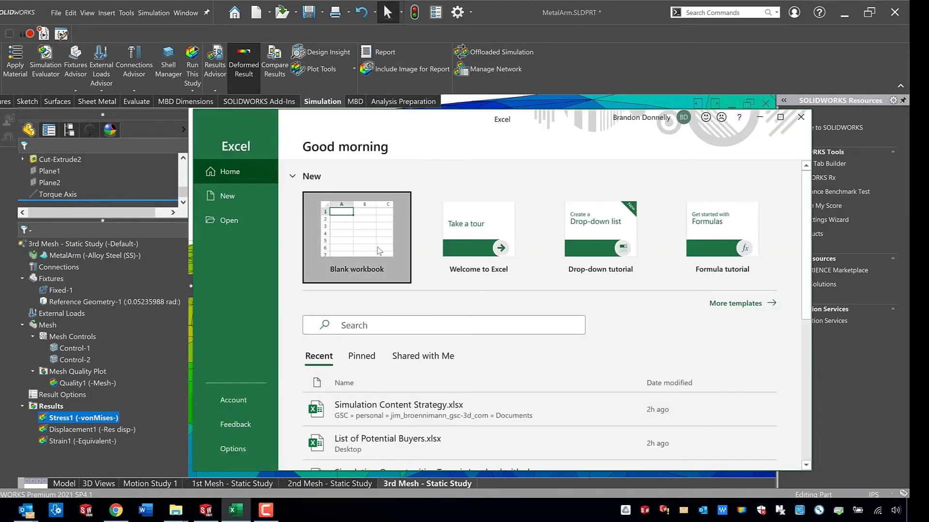
Create a blank workbook and enter the heading 'Max Stress in Radius' in C4
left_click(378, 251)
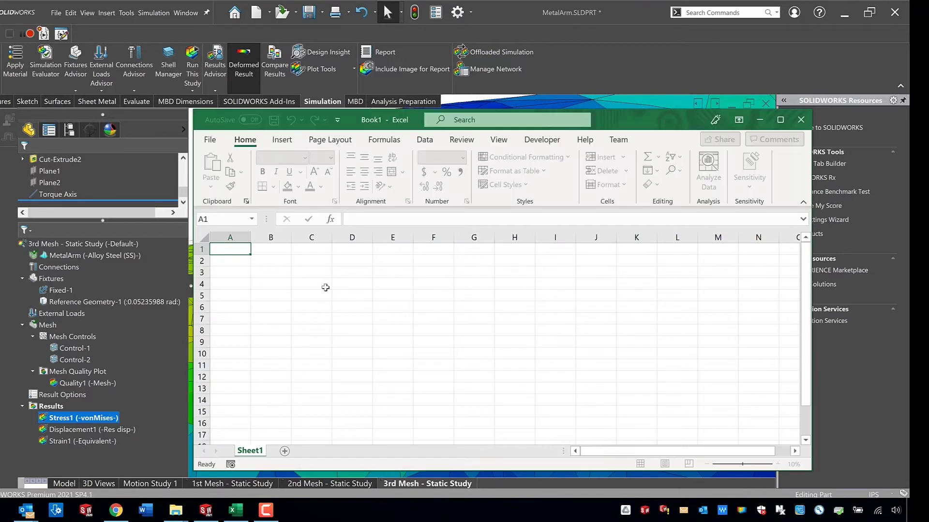
left_click(325, 287)
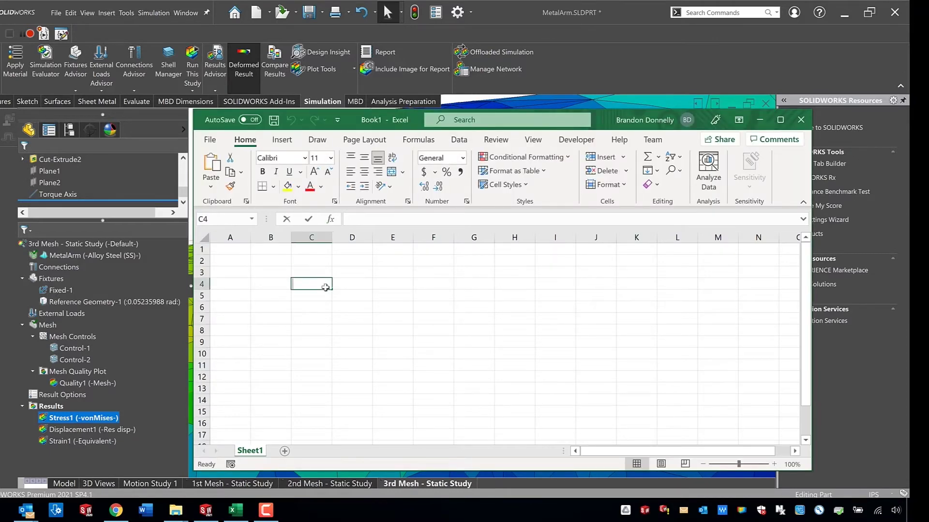
type("Max Stress in Radius")
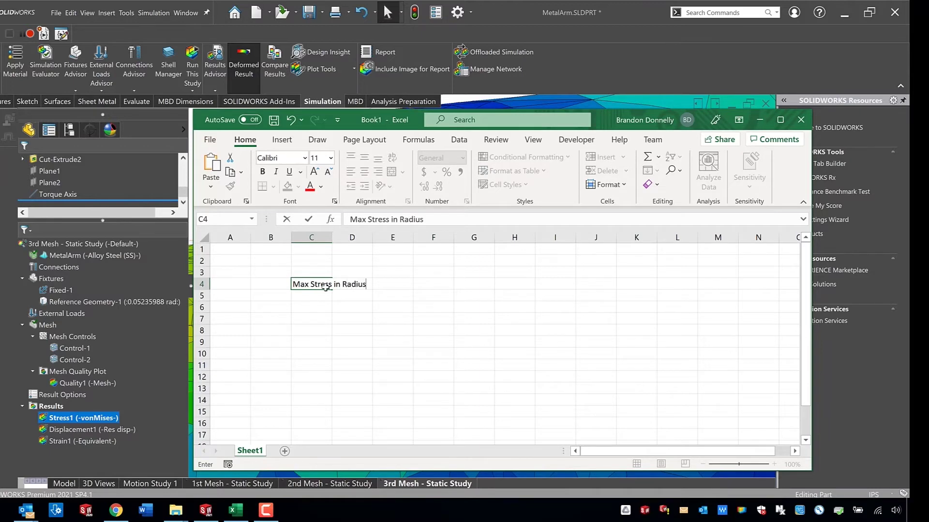
left_click(280, 296)
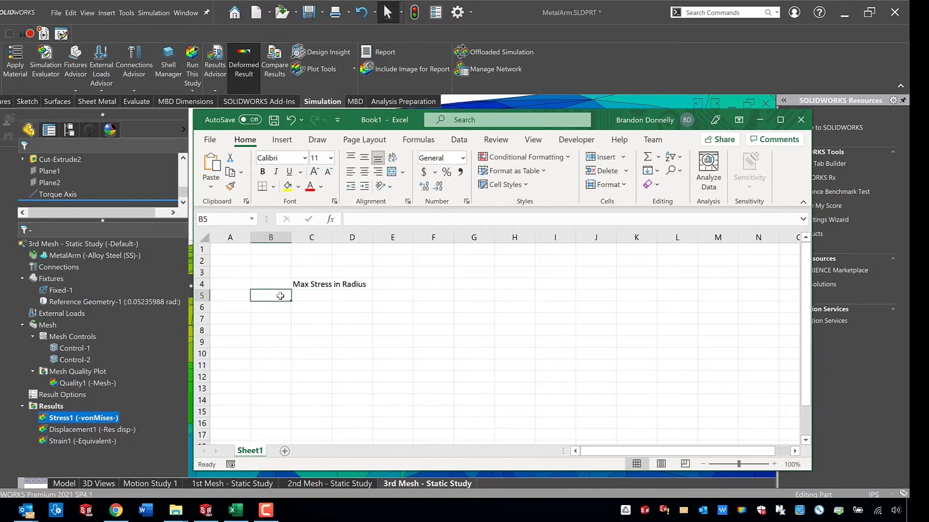
Label cells B5:B7 'Mesh 1', 'Mesh 2' and 'Mesh 3', ending on C5
type("Mesh 1")
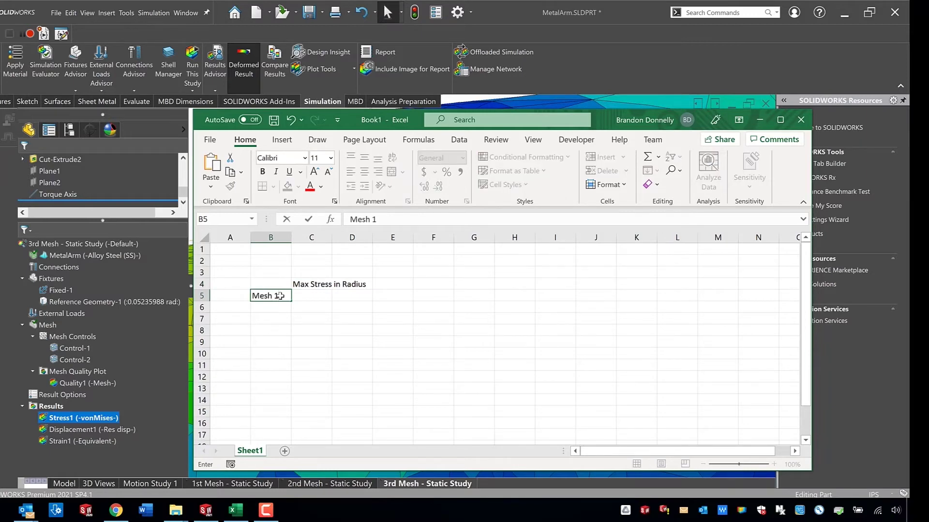
key("Return")
type("Mesh 2")
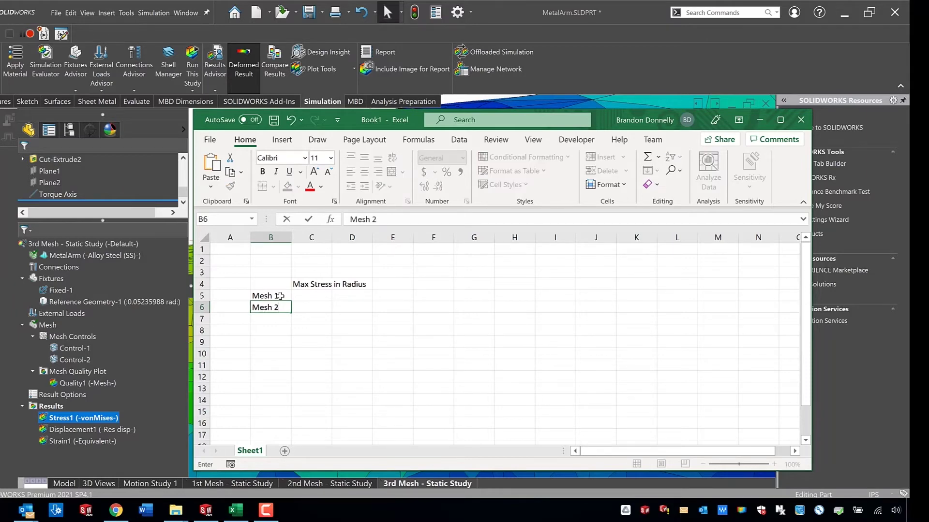
key("ctrl+Return")
key("Return")
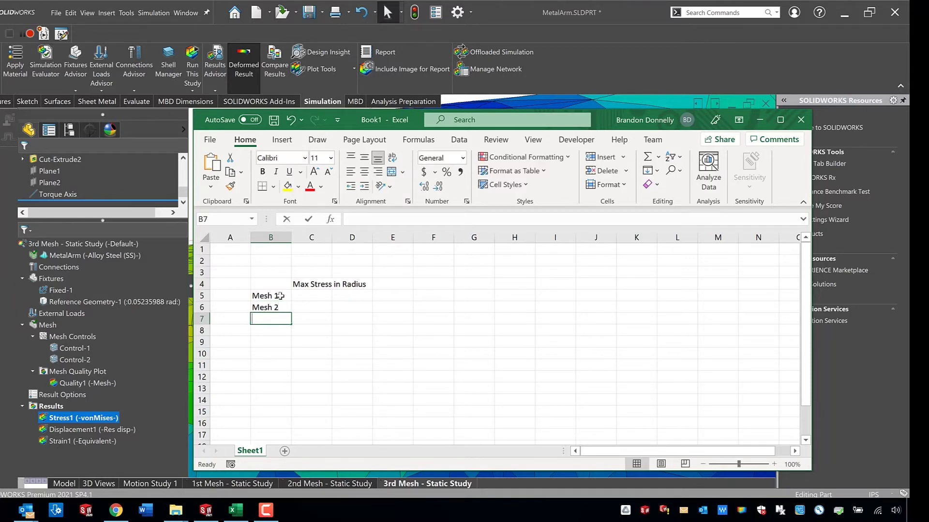
type("M")
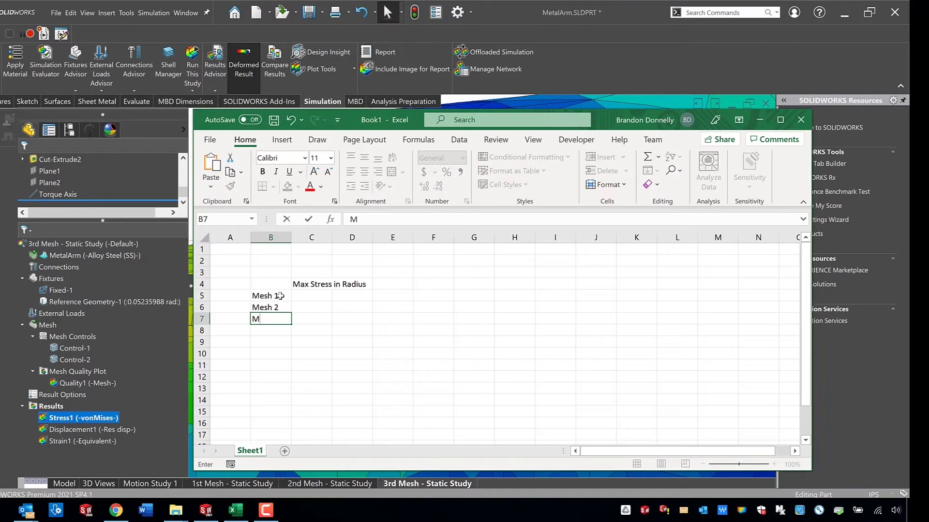
type("esh 3")
key("Return")
key("Right")
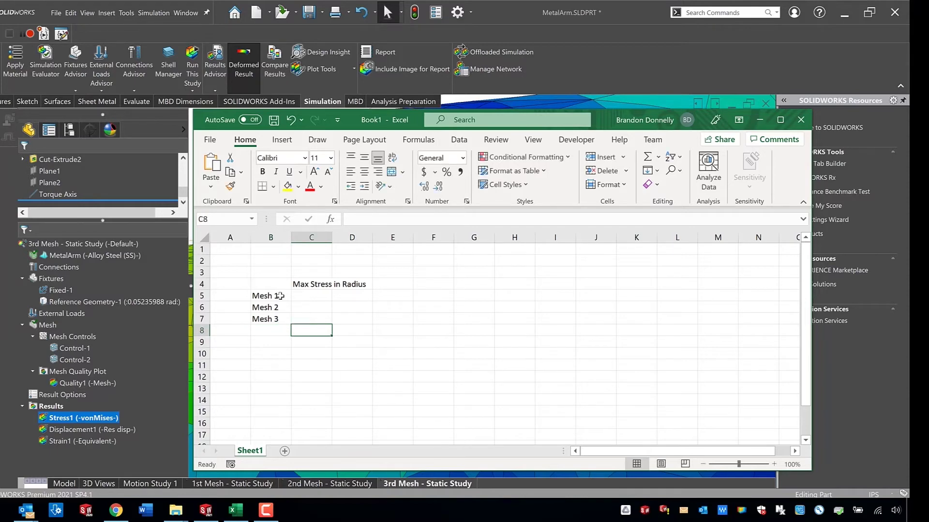
key("Up")
key("Up")
key("Up")
key("Up")
Back in SOLIDWORKS, show the 1st Mesh von Mises plot without the deformed shape
left_click(205, 511)
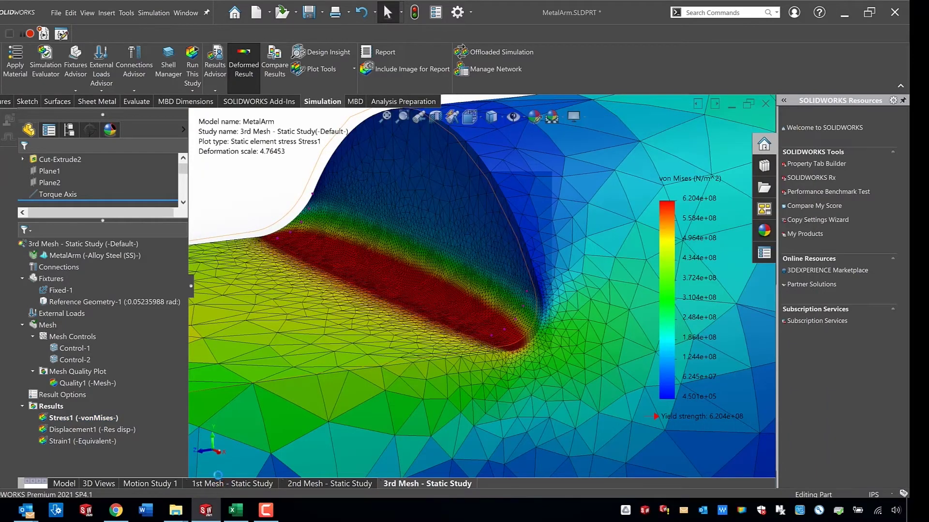
double_click(136, 414)
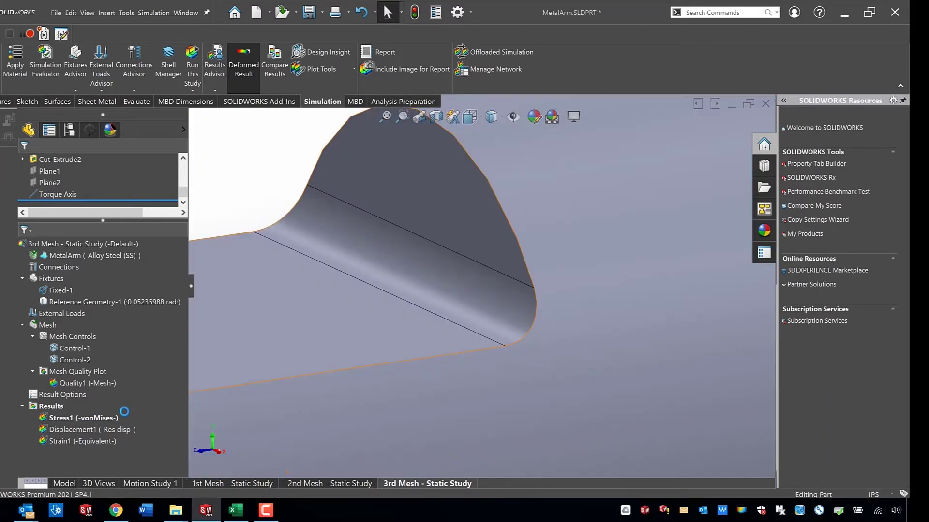
left_click(96, 378)
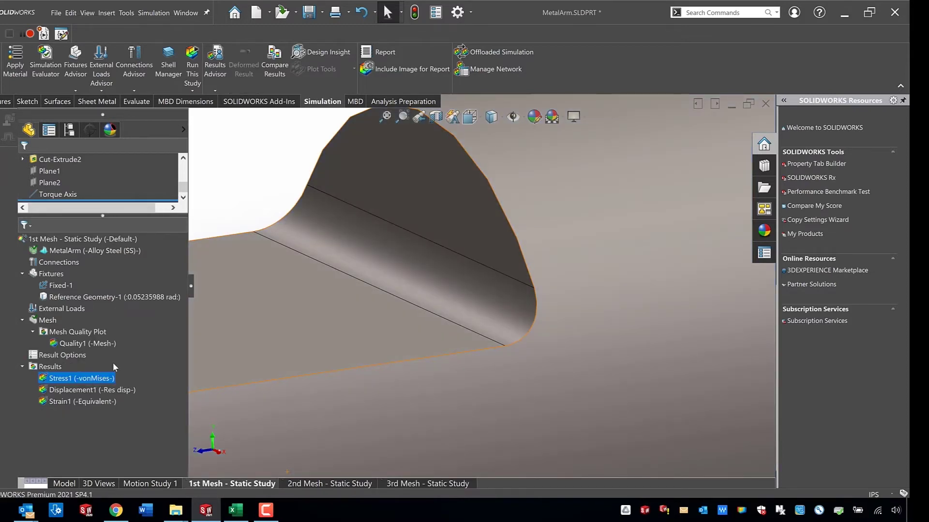
right_click(113, 363)
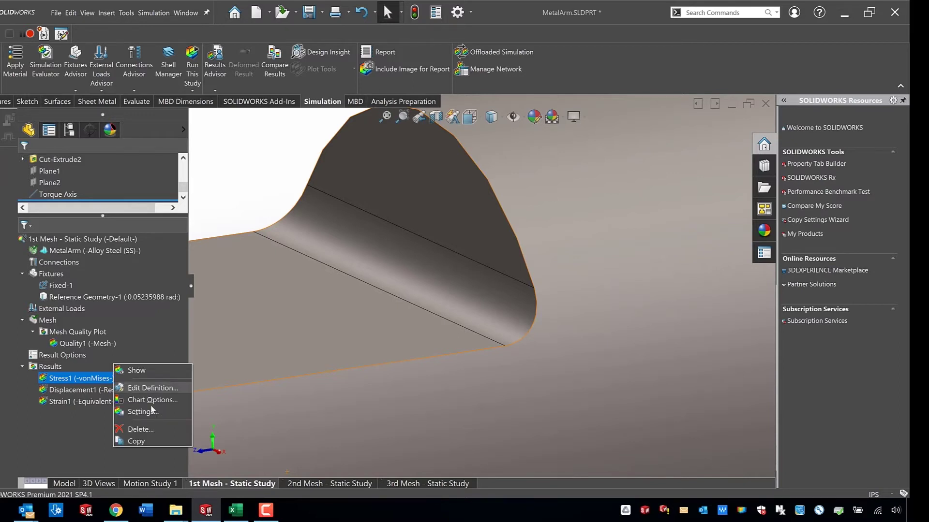
left_click(80, 379)
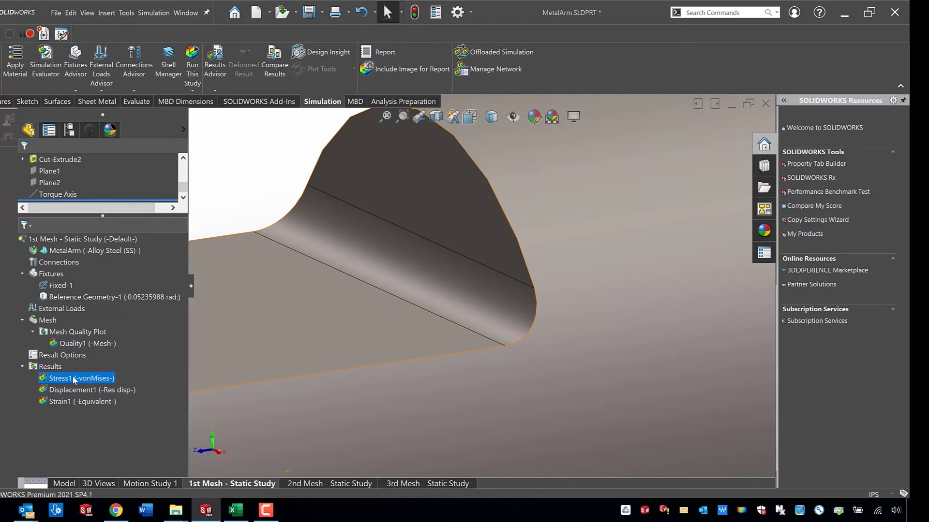
double_click(74, 380)
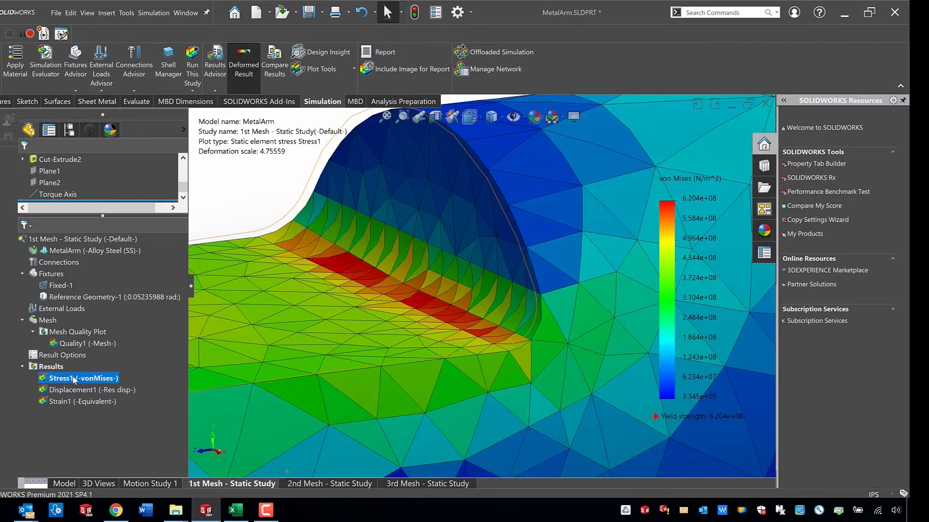
right_click(74, 380)
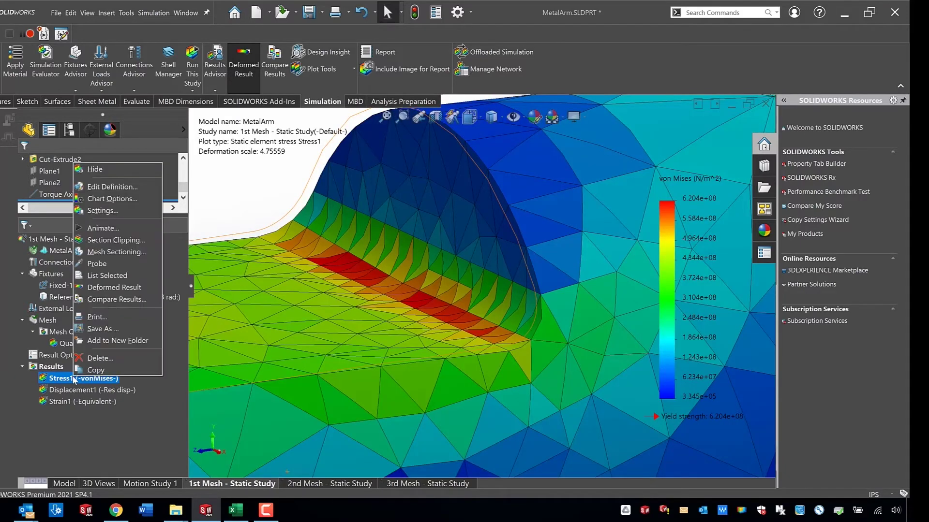
left_click(116, 288)
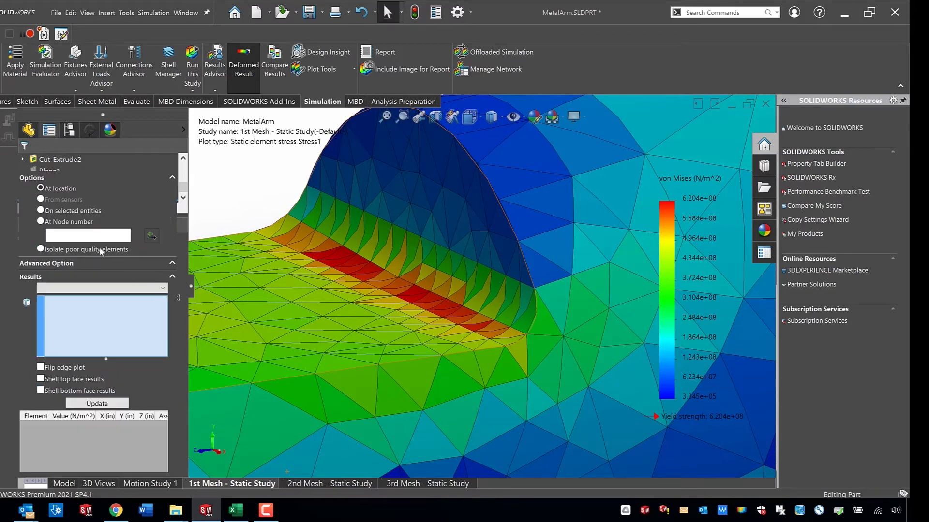
Probe the fillet face and view the summary's 6.391e+08 N/m^2 maximum stress
left_click(41, 211)
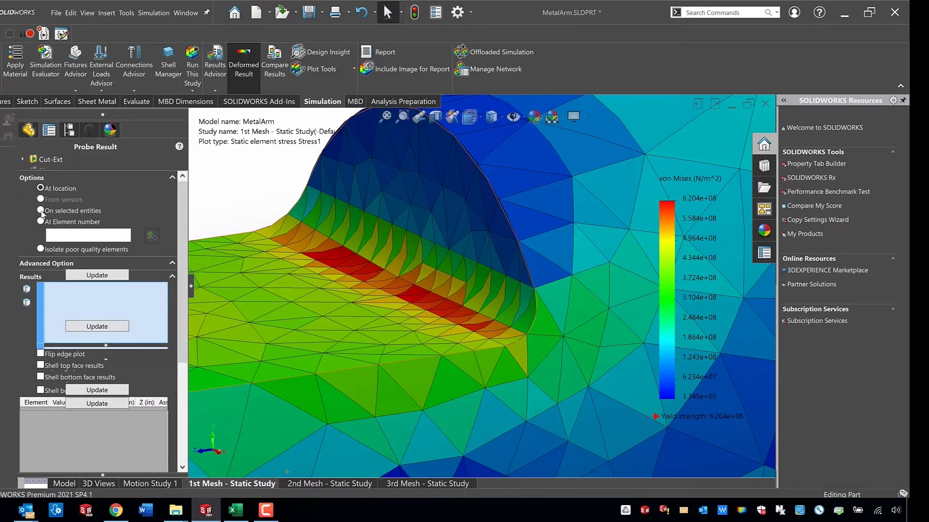
left_click(461, 292)
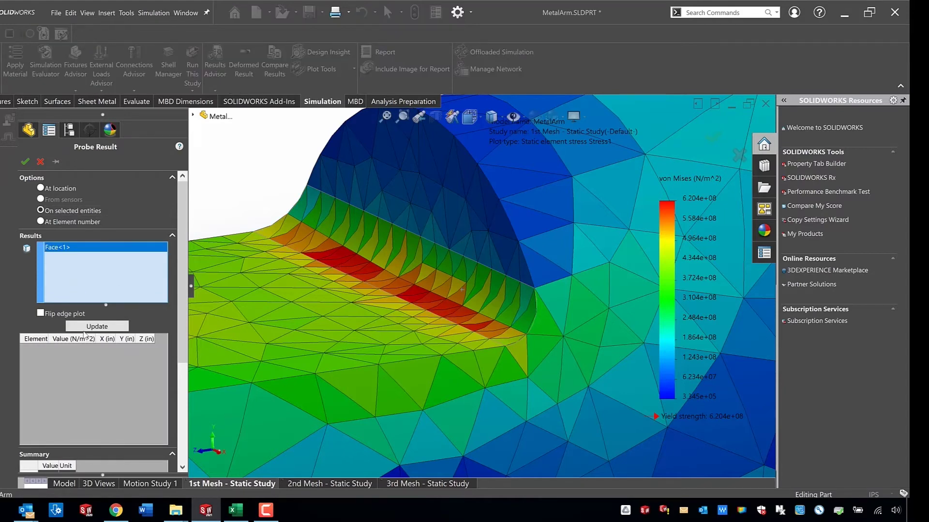
left_click(85, 327)
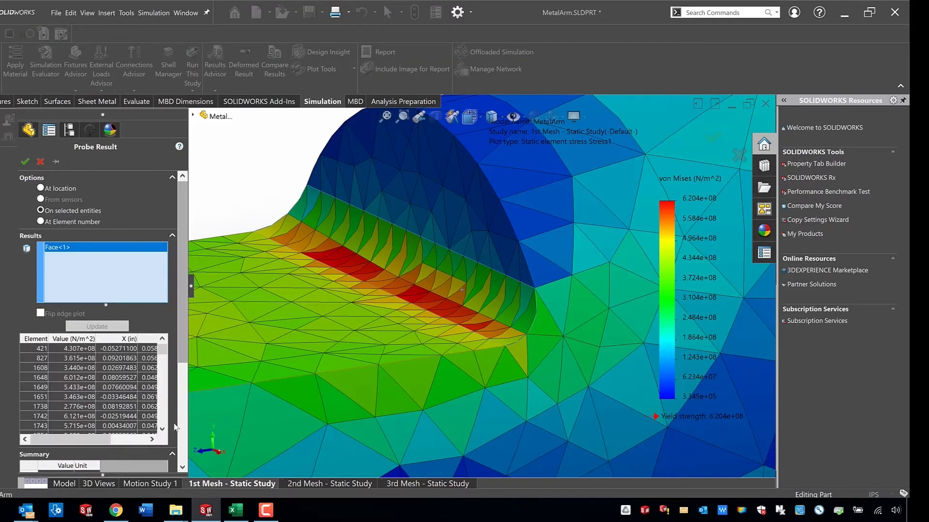
scroll(174, 429, "down", 5)
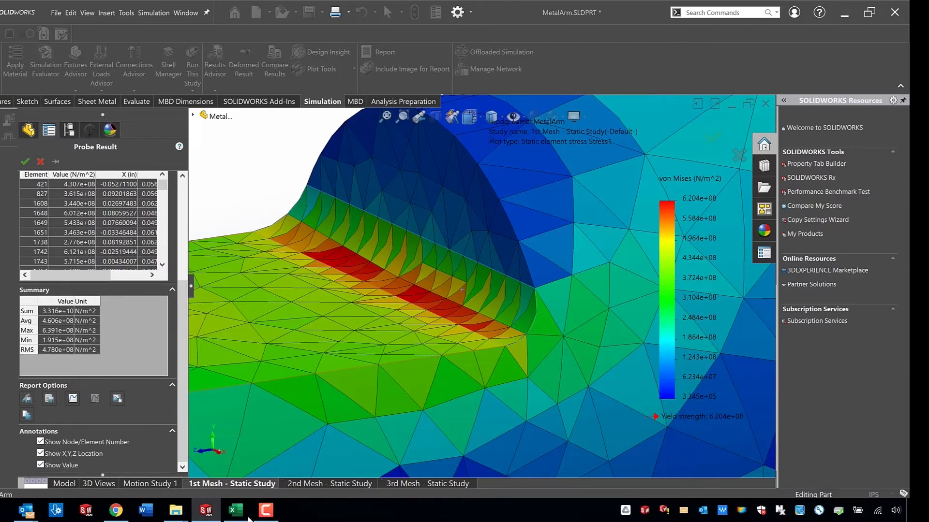
Record 6.391e8 as Mesh 1's maximum fillet stress in Excel cell C5
left_click(235, 510)
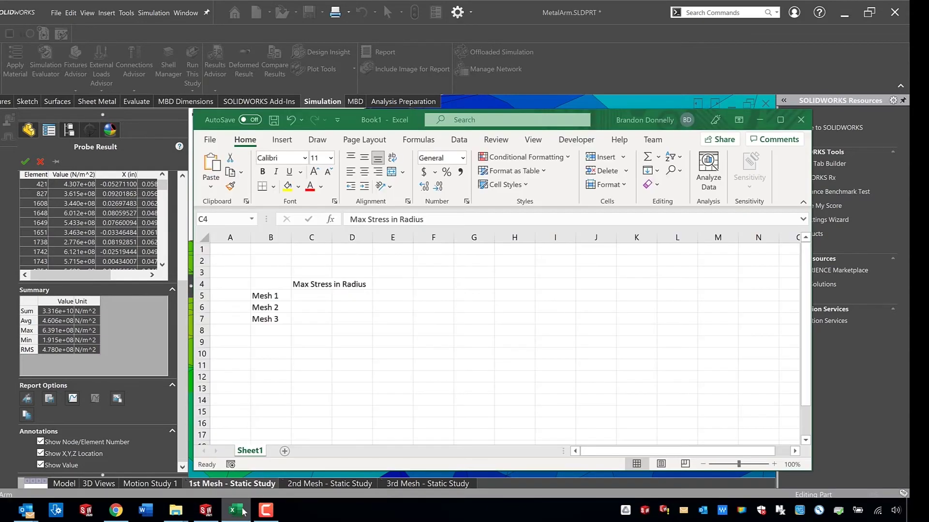
left_click(309, 298)
type("6")
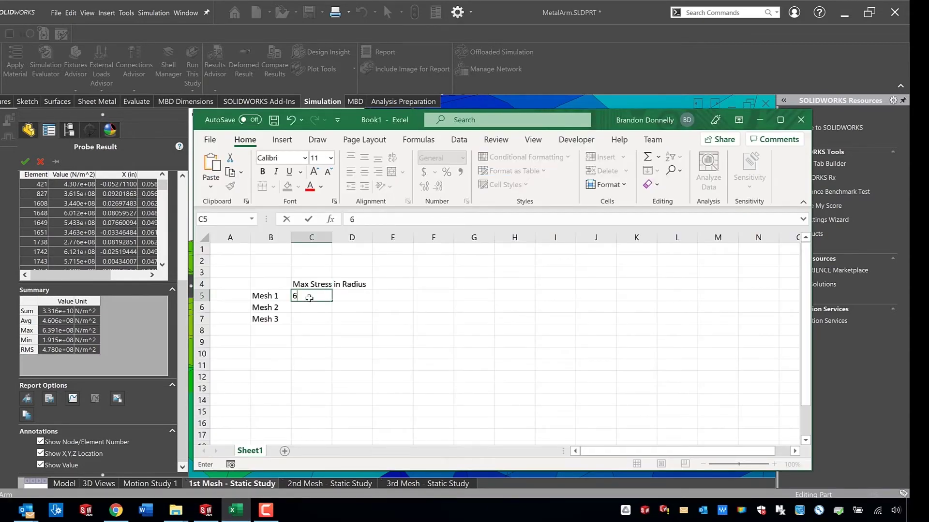
type(".391e8")
left_click(162, 295)
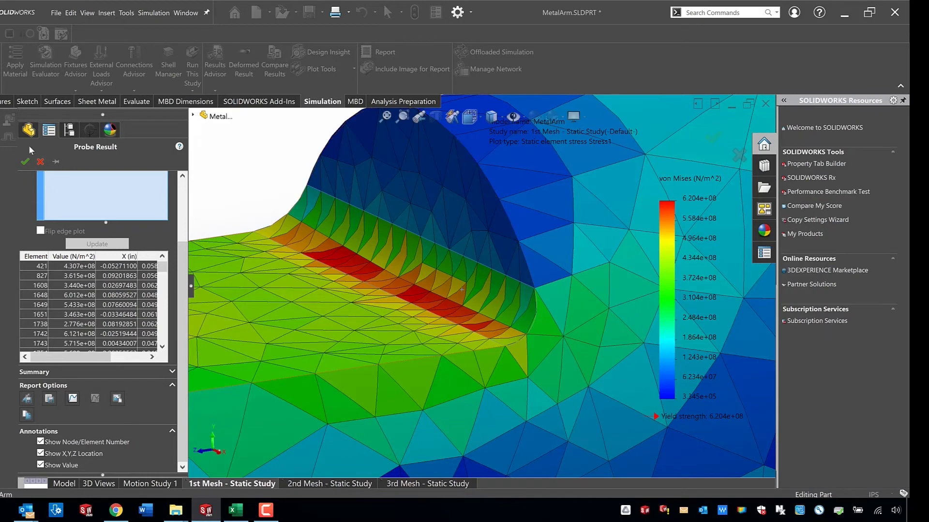
Activate the 2nd Mesh study and display its Stress1 von Mises plot
left_click(332, 483)
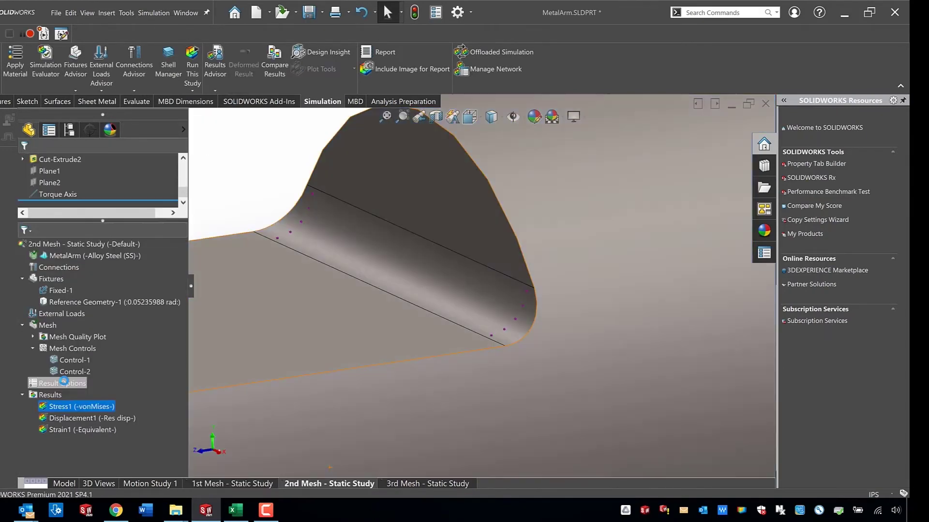
right_click(76, 409)
left_click(98, 411)
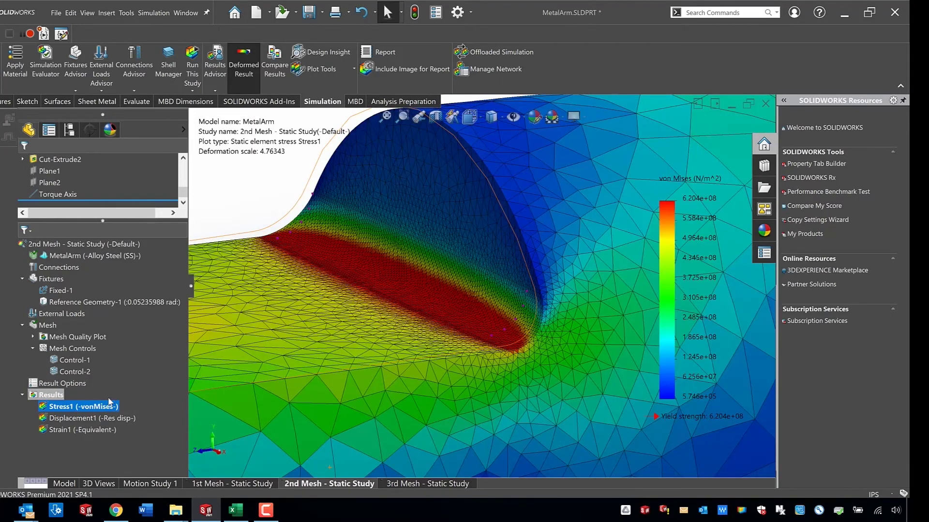
Probe the fillet face's element stresses, showing a summary maximum of 8.708e+08 N/m^2
right_click(106, 410)
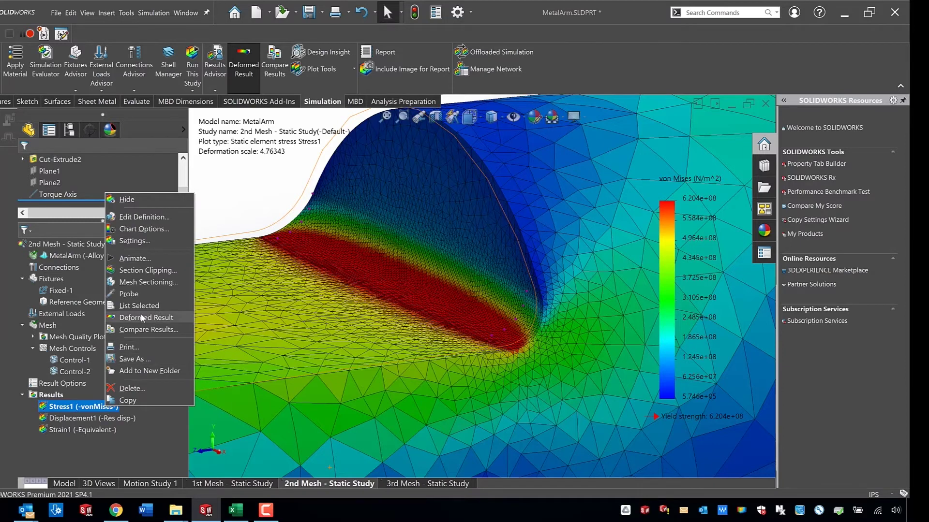
left_click(148, 299)
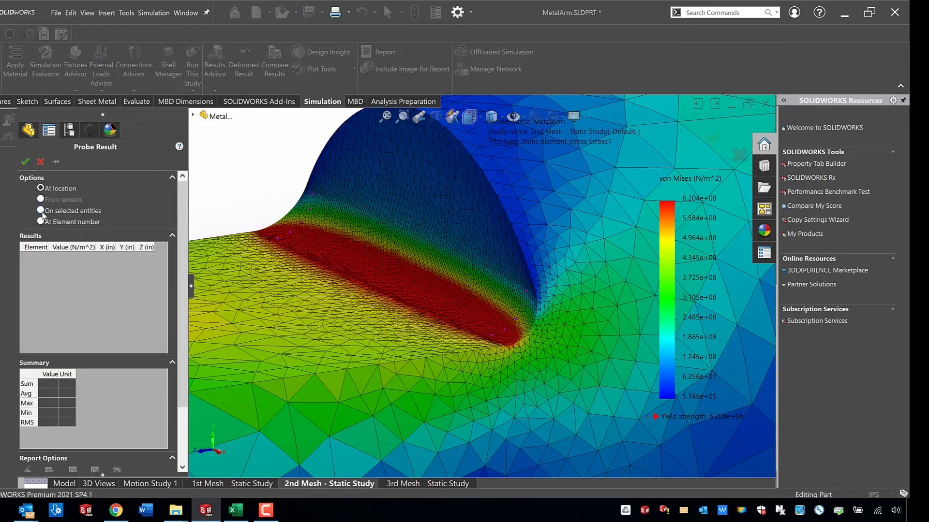
left_click(41, 210)
left_click(370, 266)
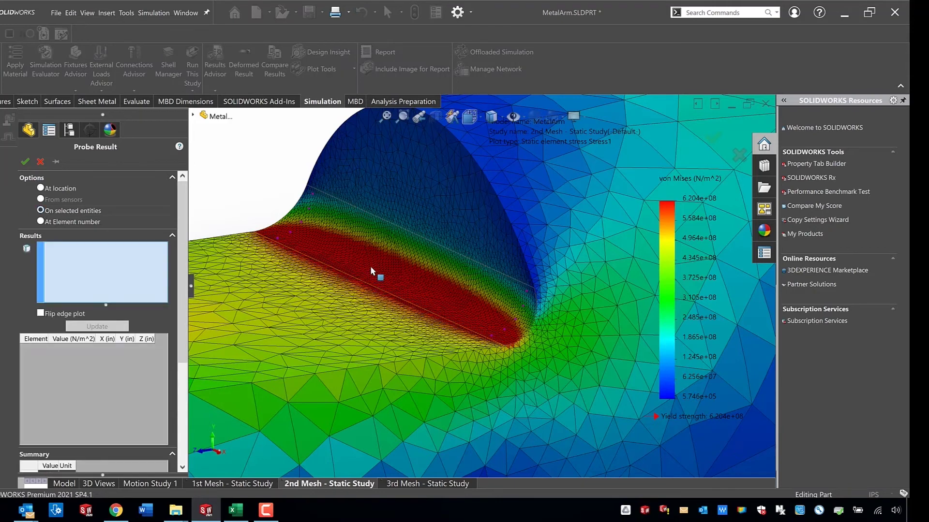
left_click(125, 326)
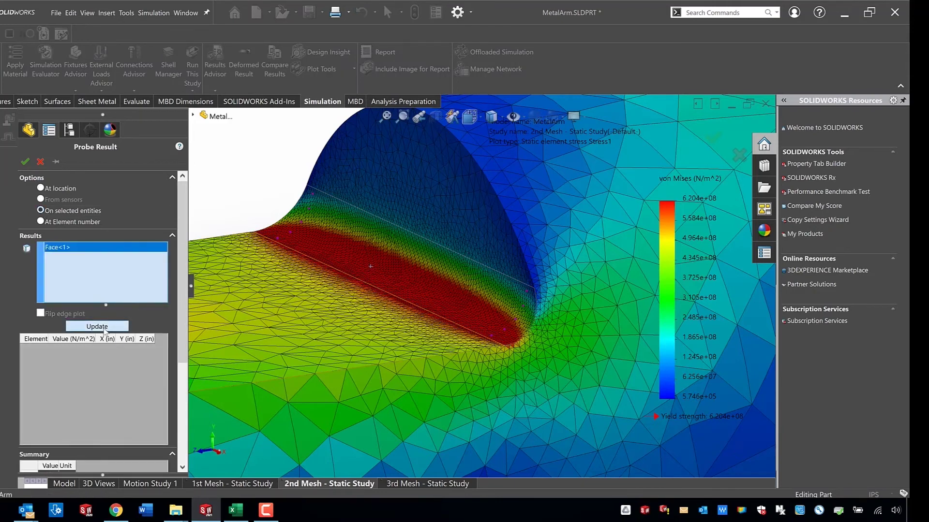
left_click(183, 376)
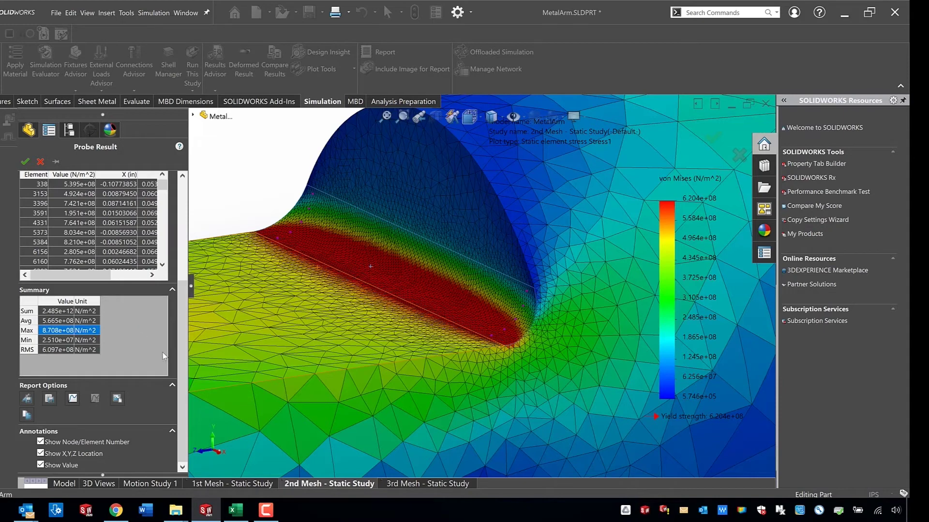
Commit Mesh 1's value and enter 8.708e8 as Mesh 2's maximum stress in C6
left_click(236, 511)
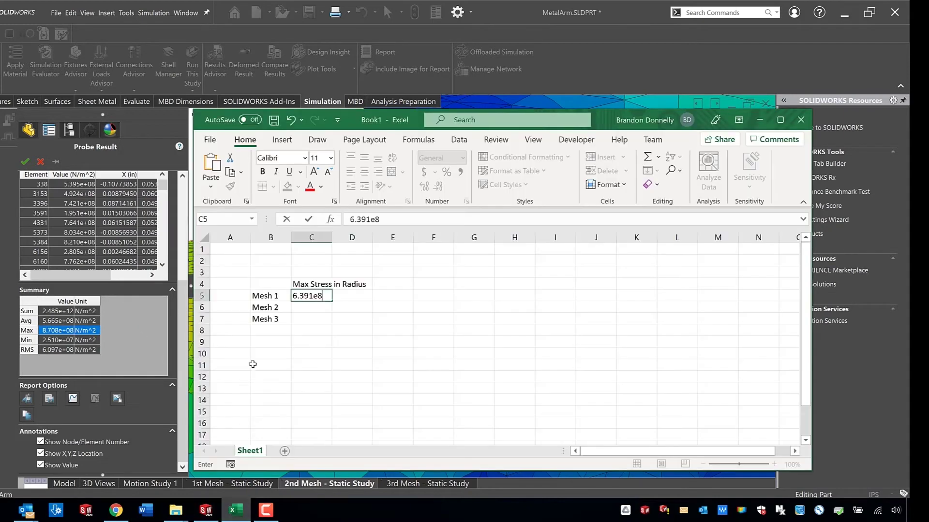
left_click(303, 311)
type("8")
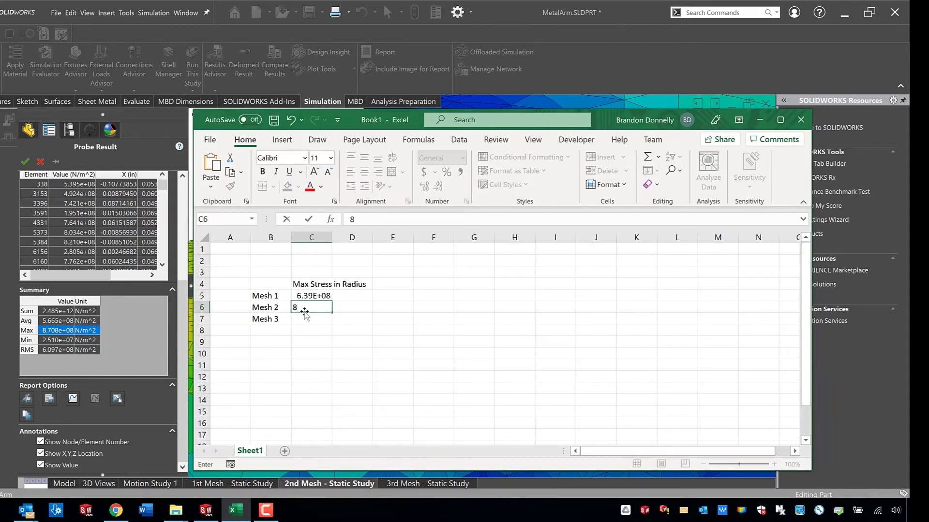
type(".708e8")
key("Return")
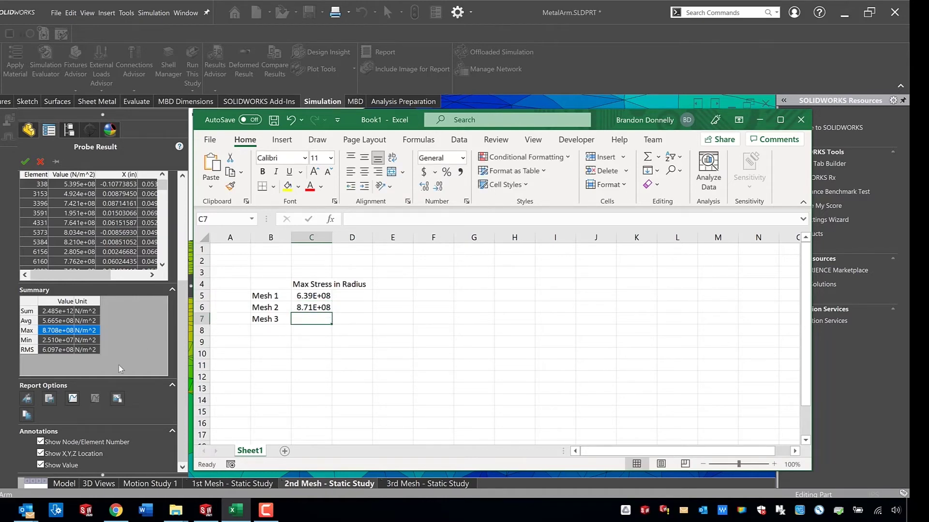
Close the previous probe and show the 3rd Mesh study's von Mises stress plot undeformed
left_click(141, 359)
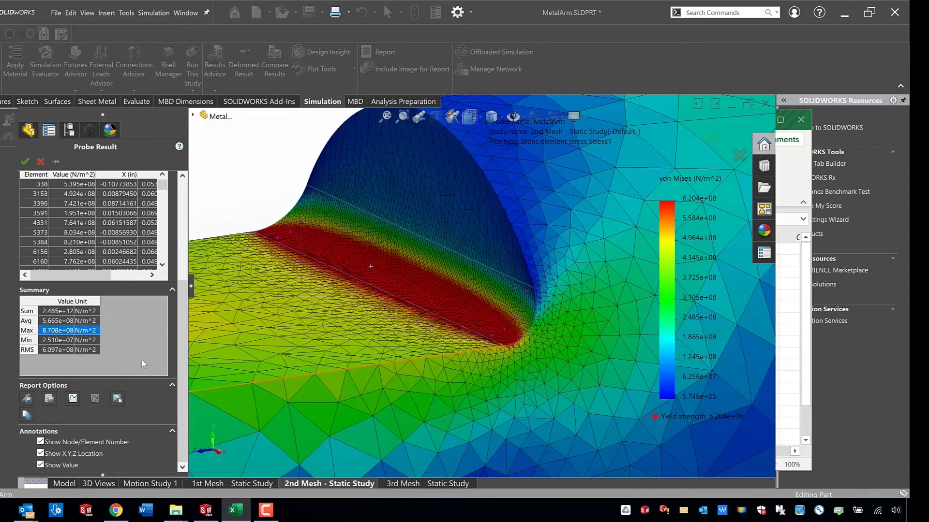
left_click(41, 161)
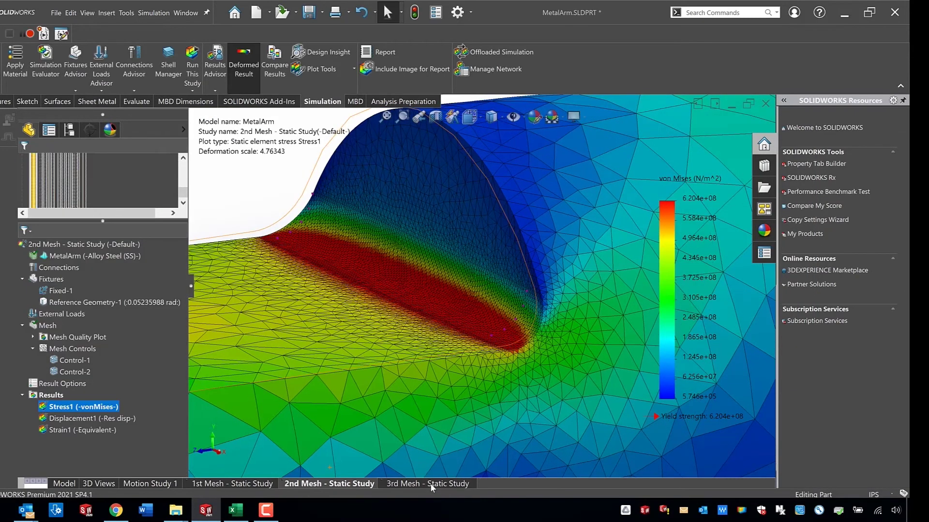
left_click(431, 483)
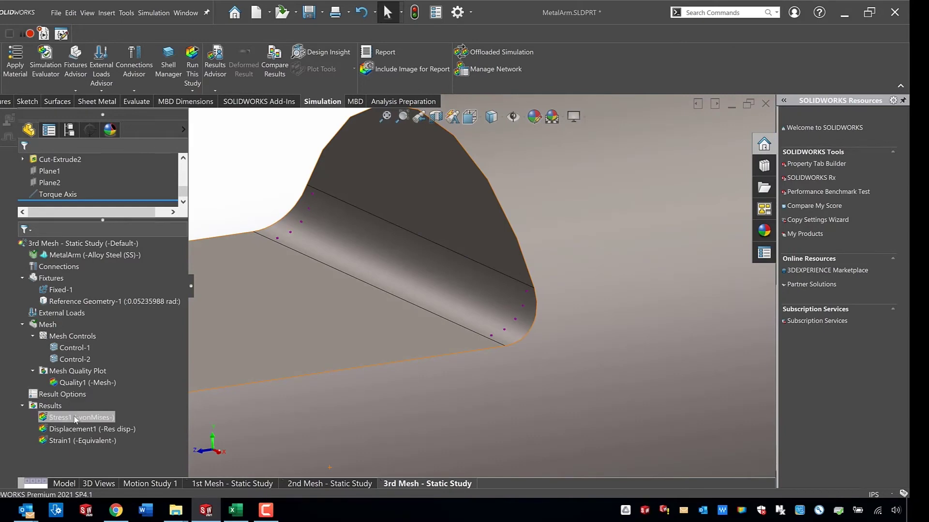
right_click(75, 417)
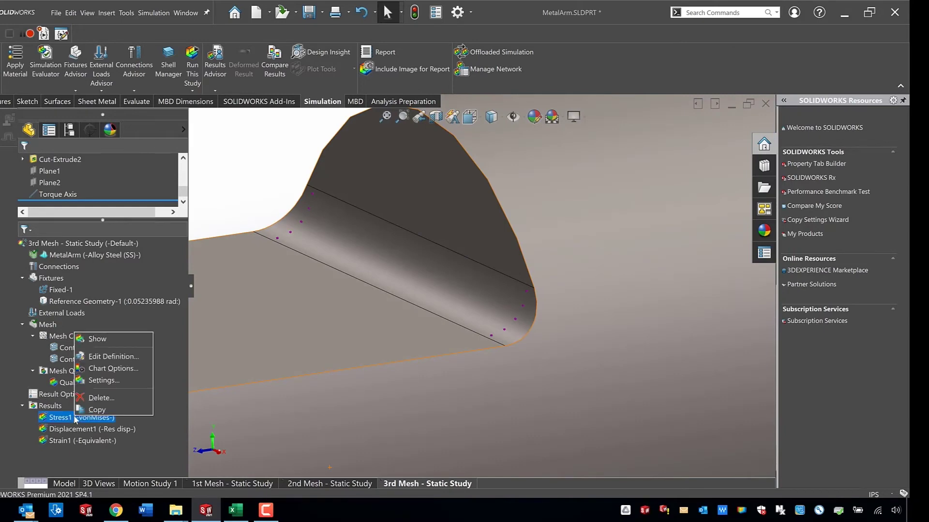
left_click(109, 338)
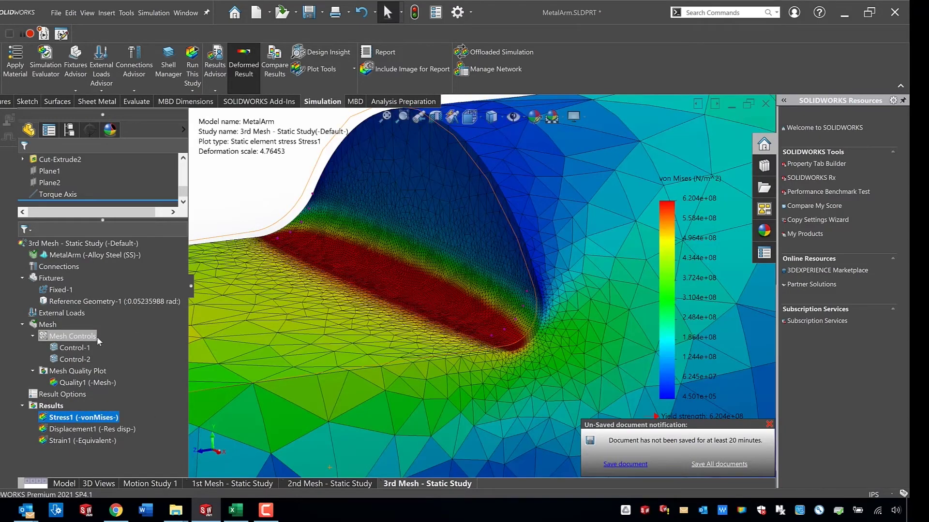
right_click(75, 417)
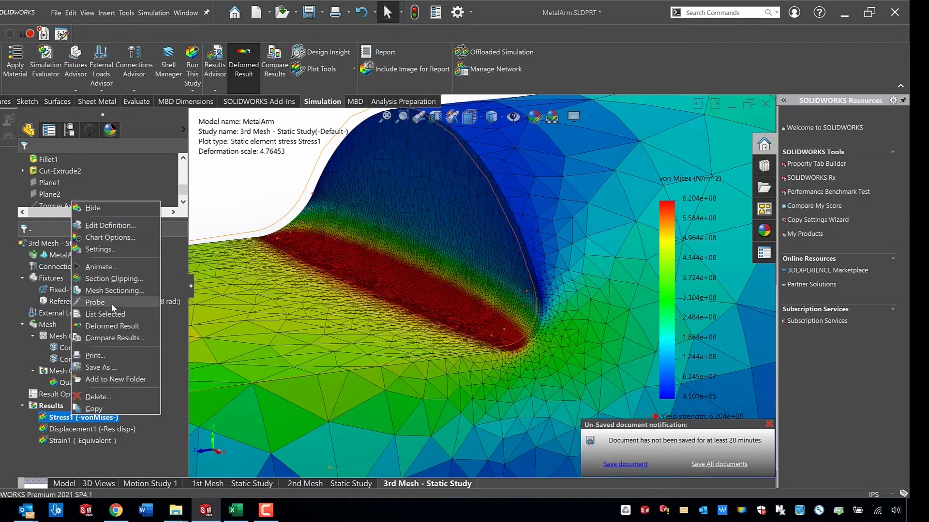
left_click(109, 327)
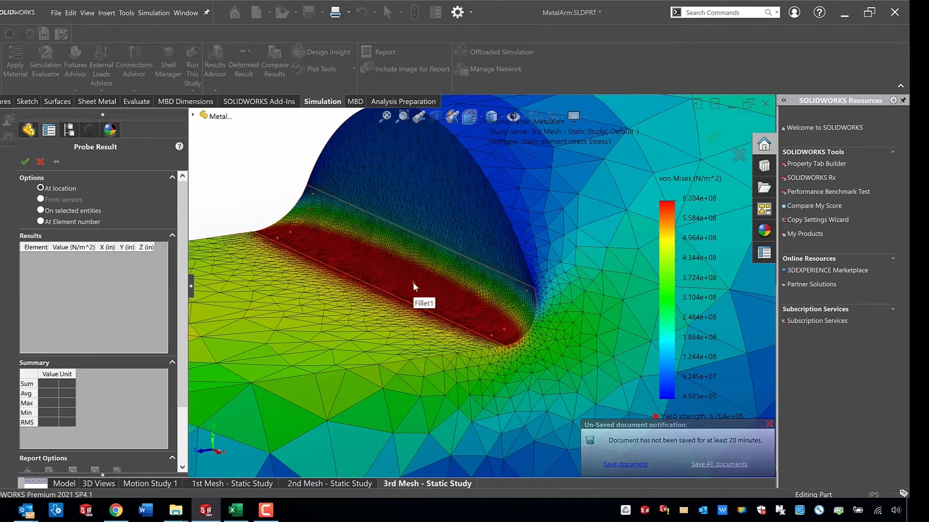
Probe the 3rd Mesh fillet face, giving a summary maximum of 8.753e+08 N/m^2
left_click(41, 211)
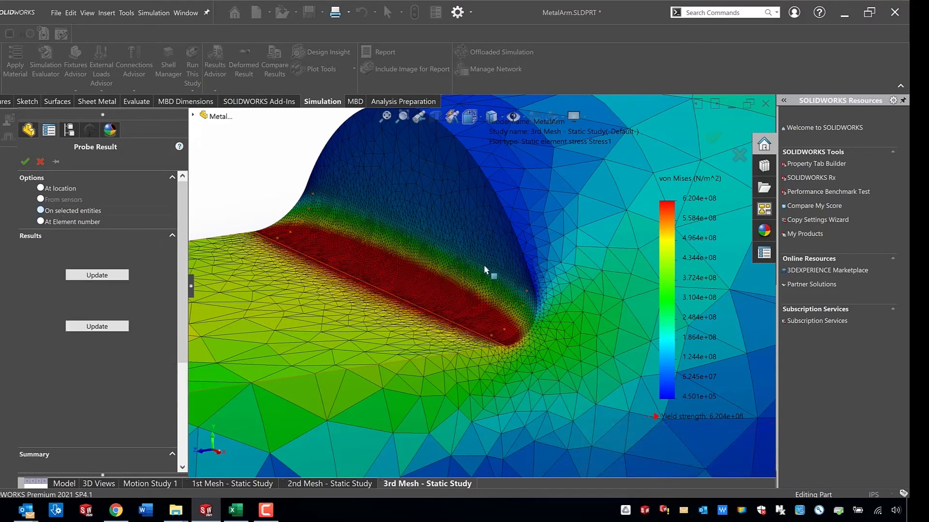
left_click(435, 283)
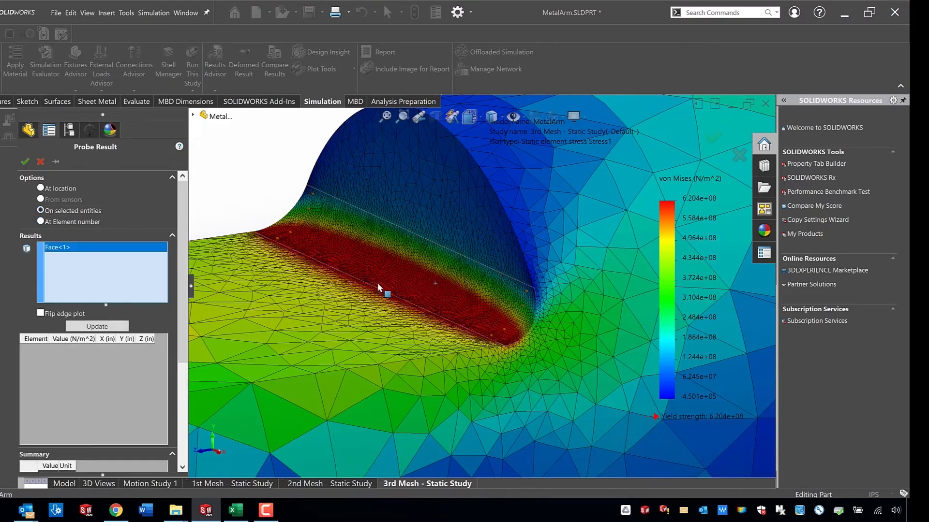
left_click(86, 329)
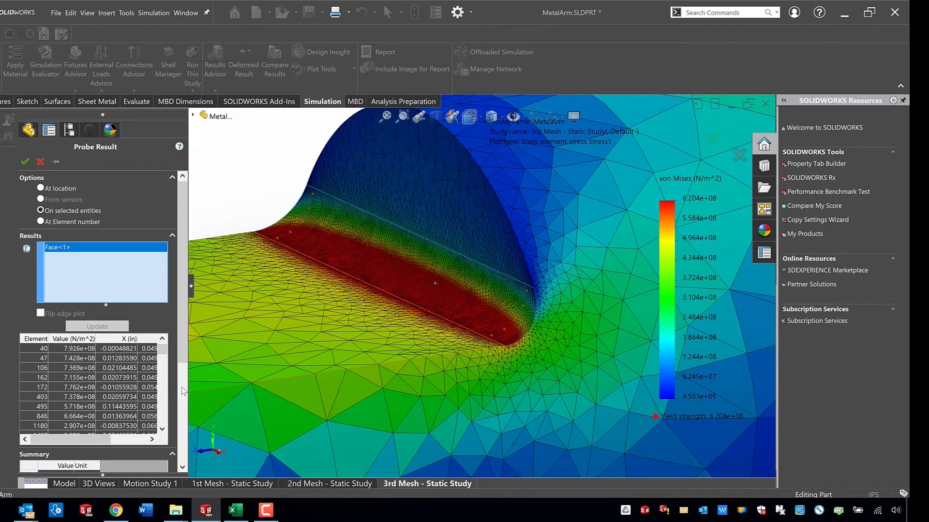
scroll(181, 387, "down", 5)
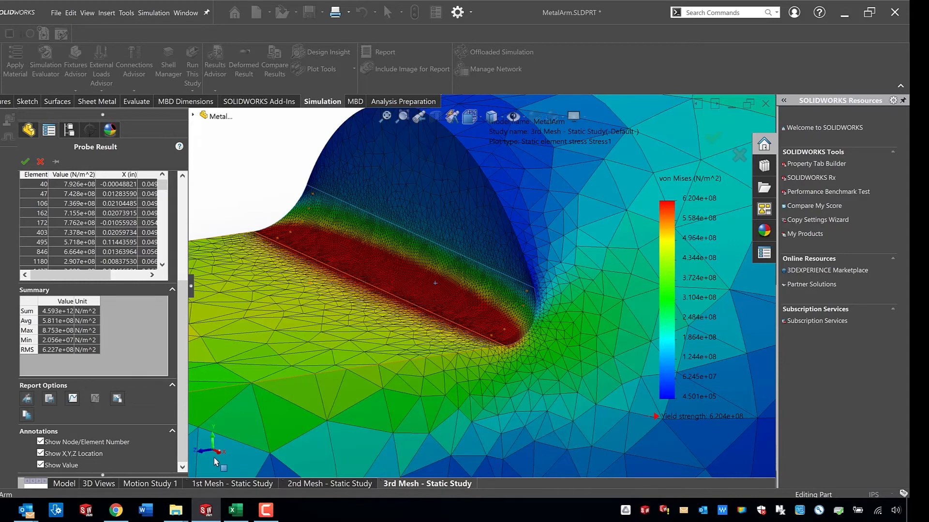
left_click(235, 510)
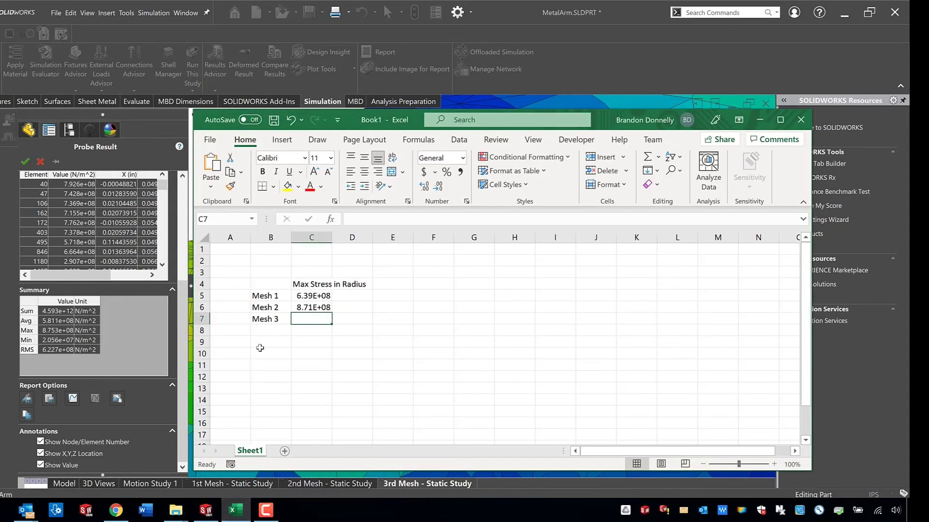
Enter 8.753e8 as Mesh 3's maximum stress in C7 and widen column C
type("8.")
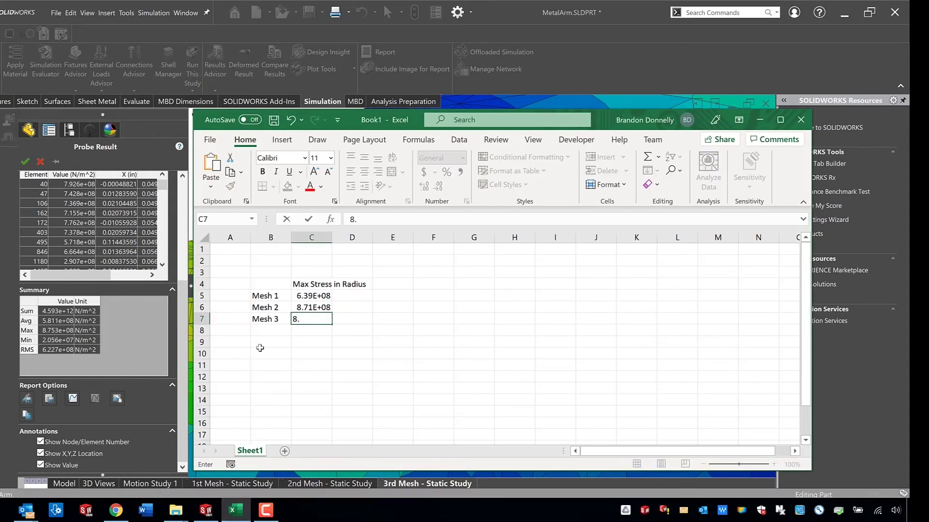
type("753e8")
key("Return")
key("Right")
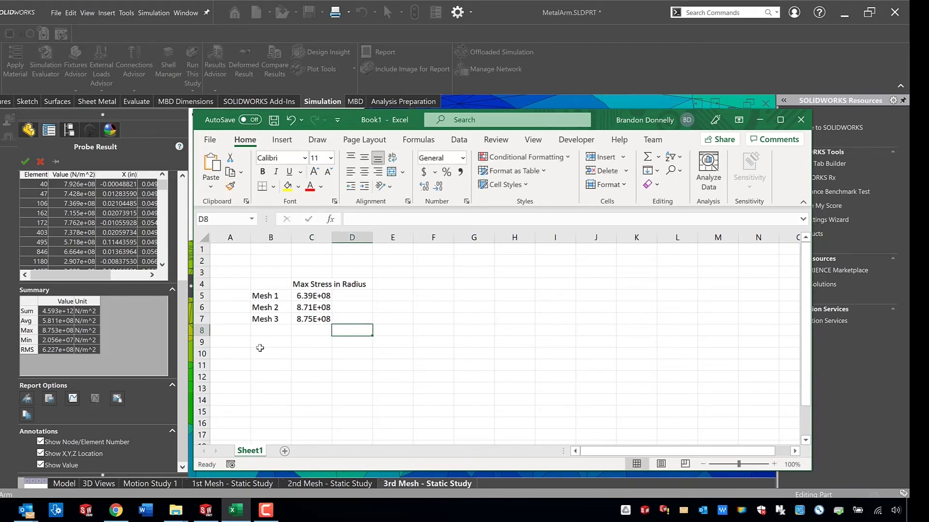
left_click_drag(332, 238, 379, 239)
Add a 'Percentage Change' header in D4 and widen column D to fit
left_click(401, 284)
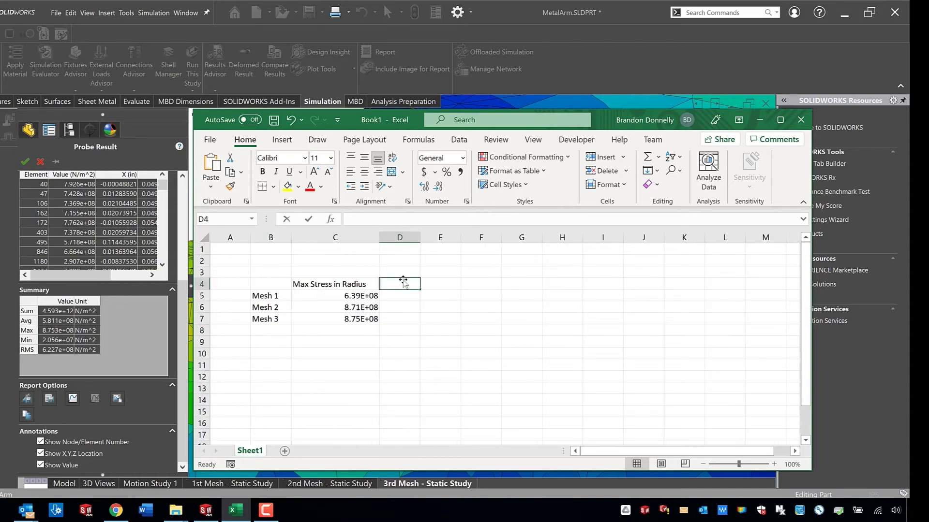
type("Percent")
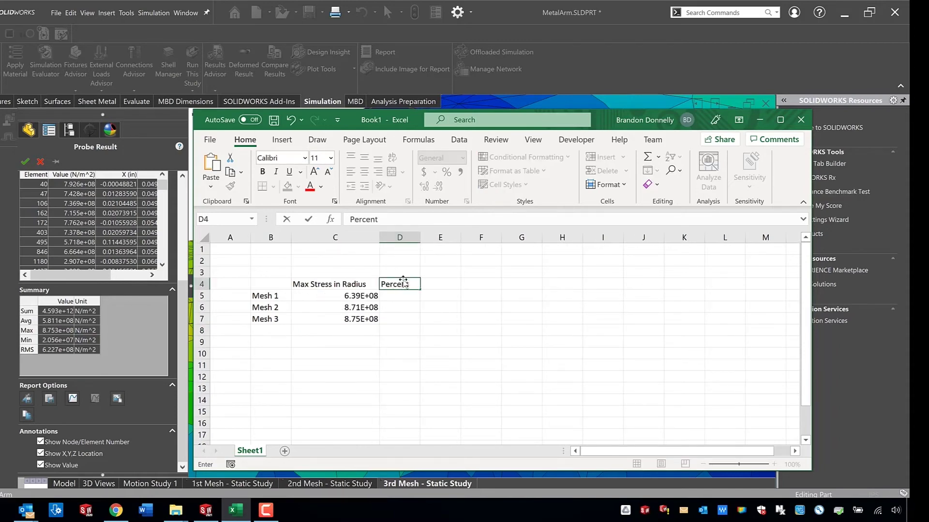
type("age Change")
key("Return")
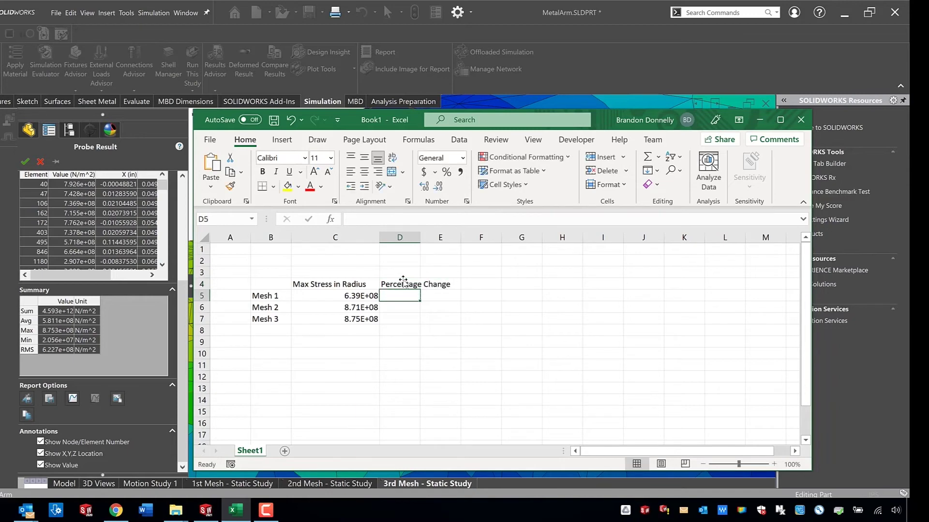
left_click_drag(420, 237, 457, 238)
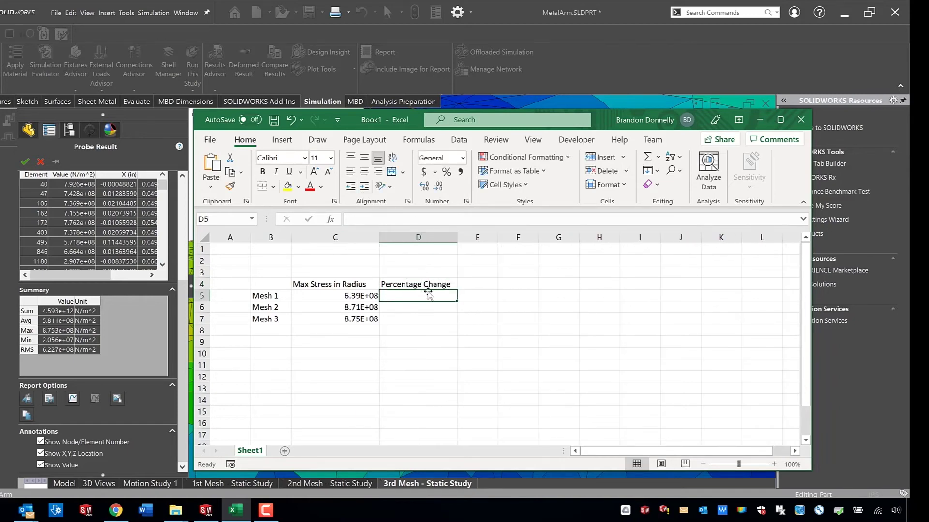
Abandon a formula mistakenly started in D5 and move to cell D6
type("=")
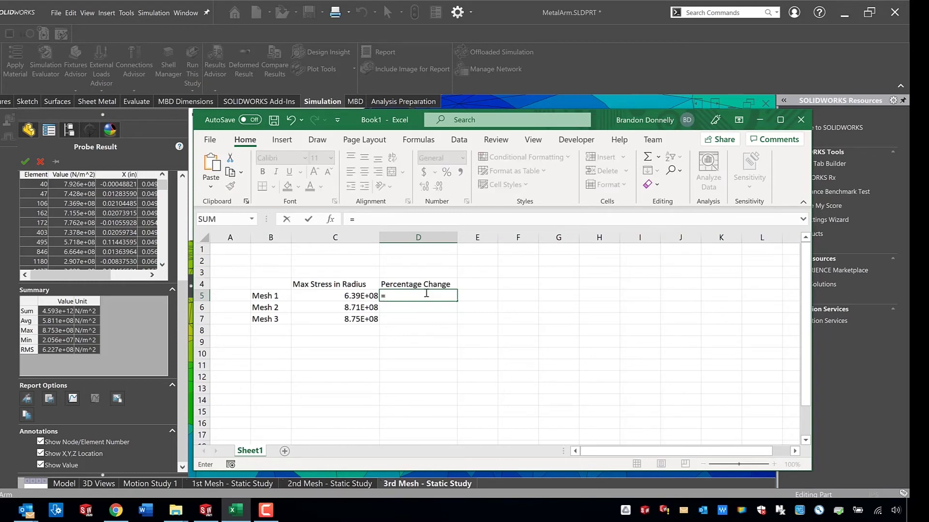
left_click(370, 306)
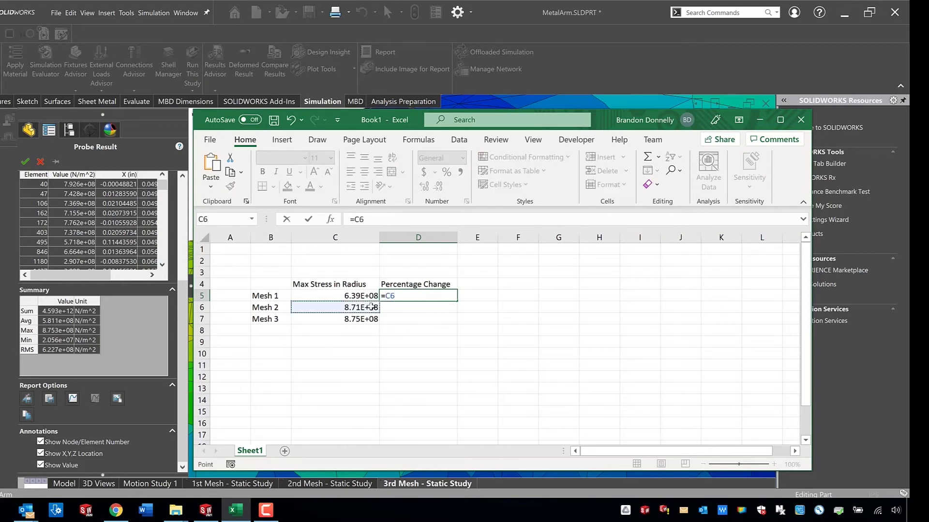
type("-")
key("Escape")
left_click(402, 307)
Enter =((C6-C5)/C5) in D6, giving Mesh 2's change of 3.63E-01
type("=")
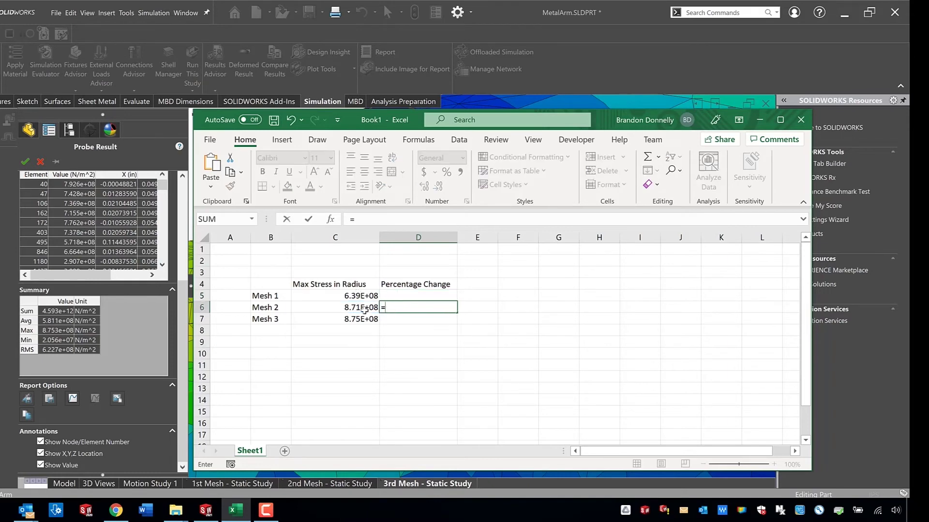
left_click(361, 309)
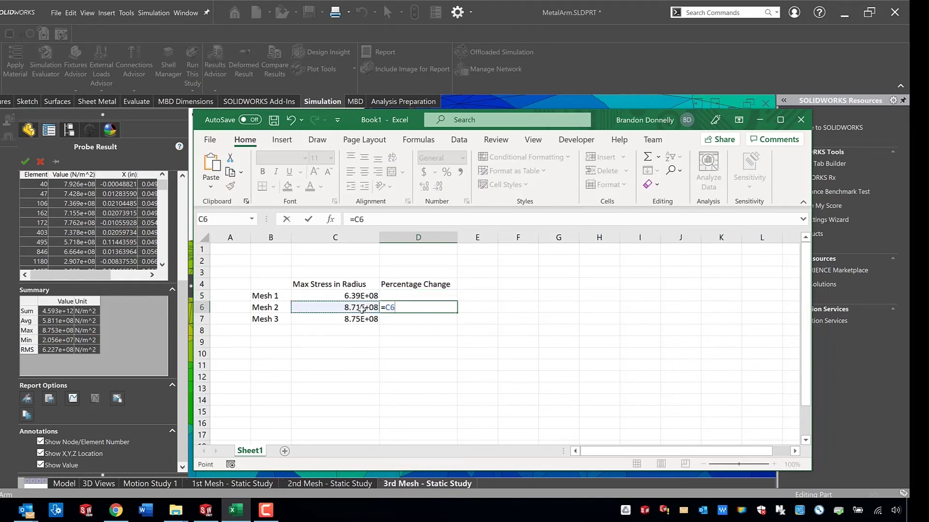
key("BackSpace")
key("BackSpace")
type("(")
left_click(362, 308)
type("-")
left_click(361, 297)
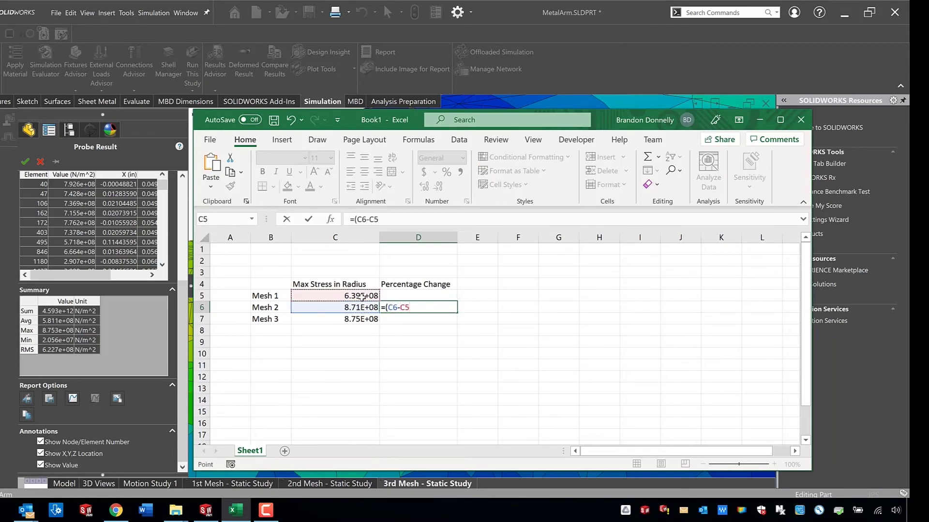
type(")/")
left_click(362, 297)
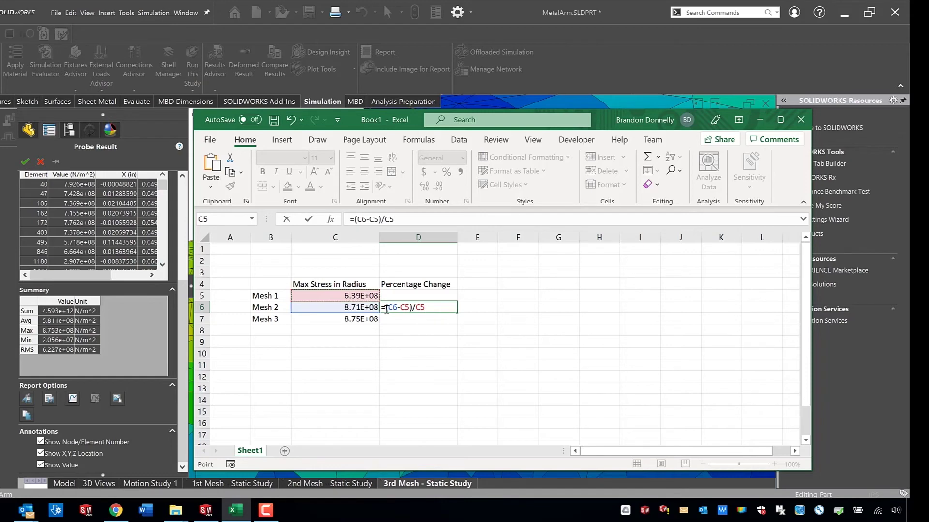
left_click(422, 309)
type("(")
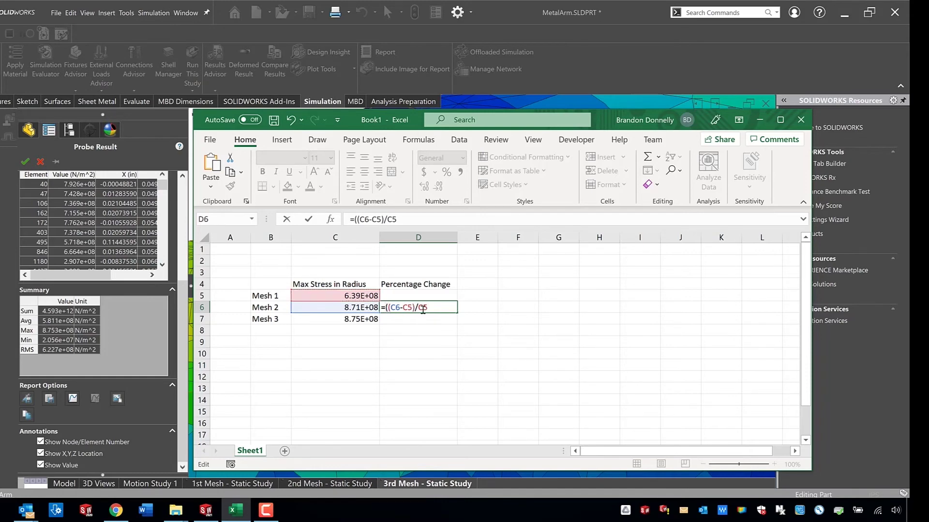
type(")")
key("ctrl+Return")
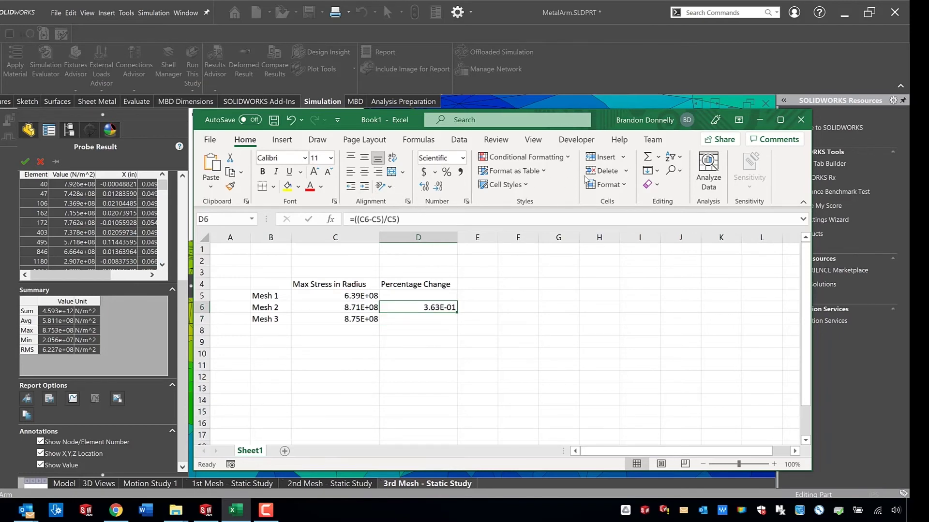
Format cells D5:D7 with the Percentage number format, showing 36.25% for Mesh 2
left_click(450, 321)
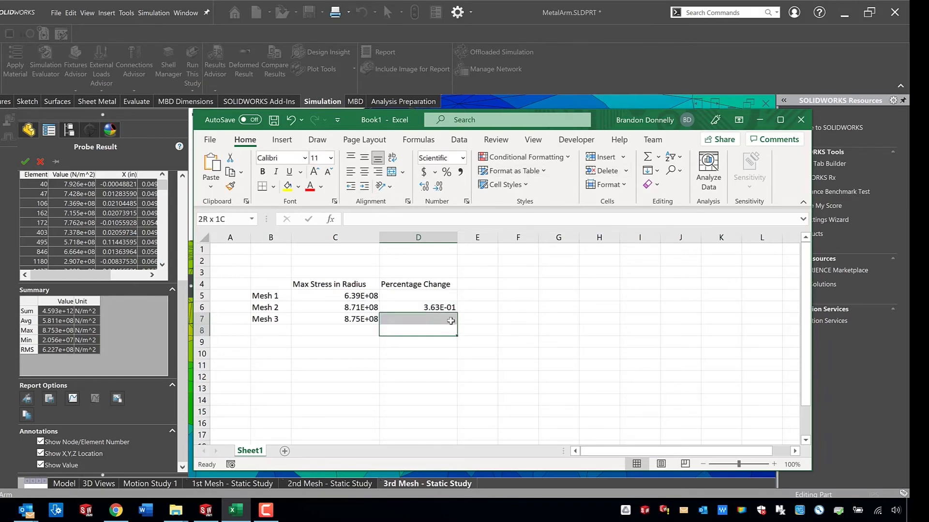
left_click_drag(446, 298, 444, 318)
right_click(443, 318)
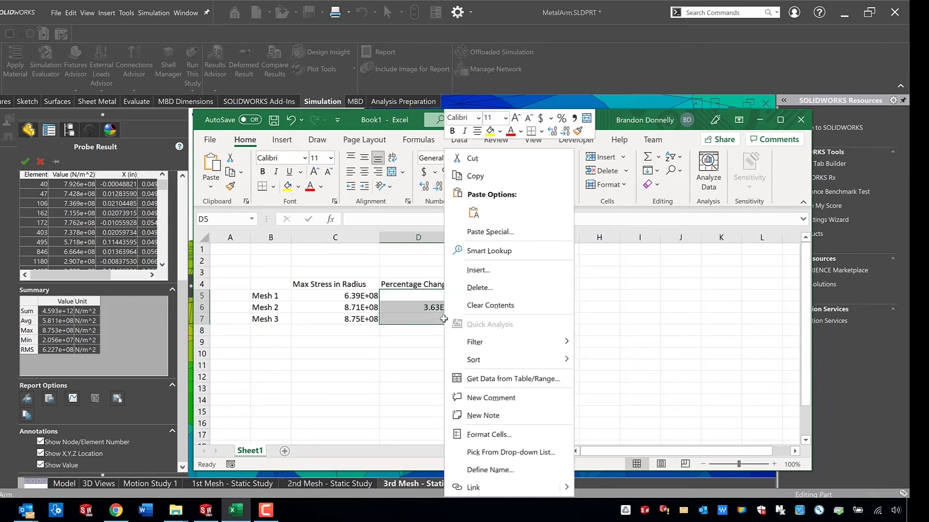
left_click(489, 434)
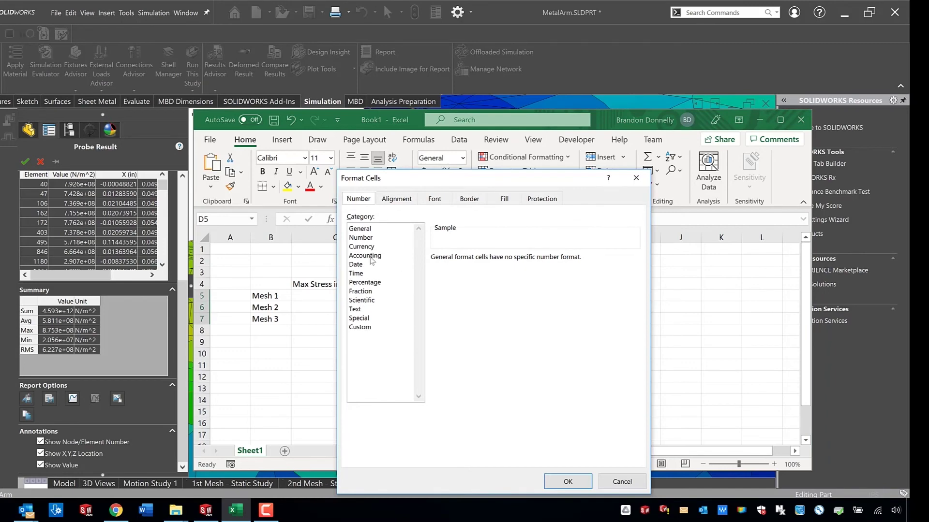
left_click(364, 282)
left_click(568, 481)
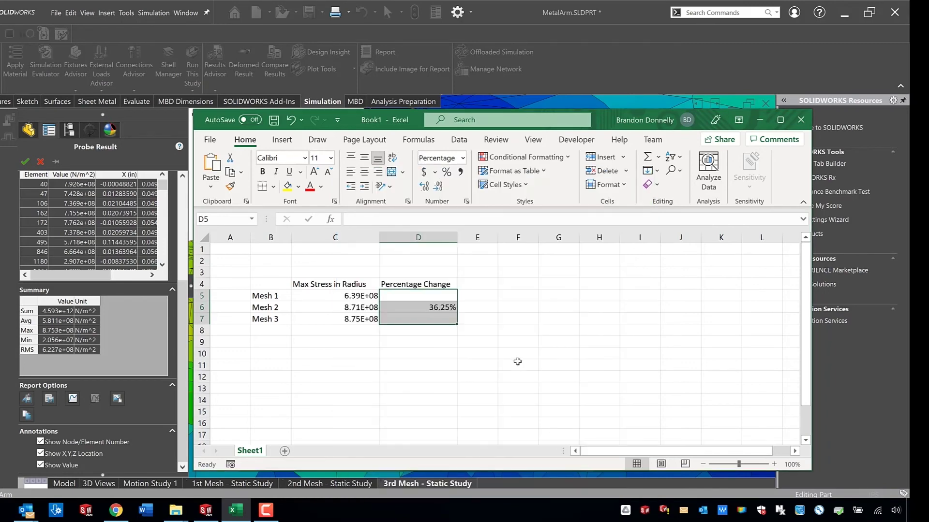
left_click(517, 364)
Fill D6's formula down to D7, giving Mesh 3 a 0.52% change
left_click(428, 320)
left_click(426, 305)
left_click_drag(457, 314, 436, 323)
left_click(434, 351)
left_click(431, 319)
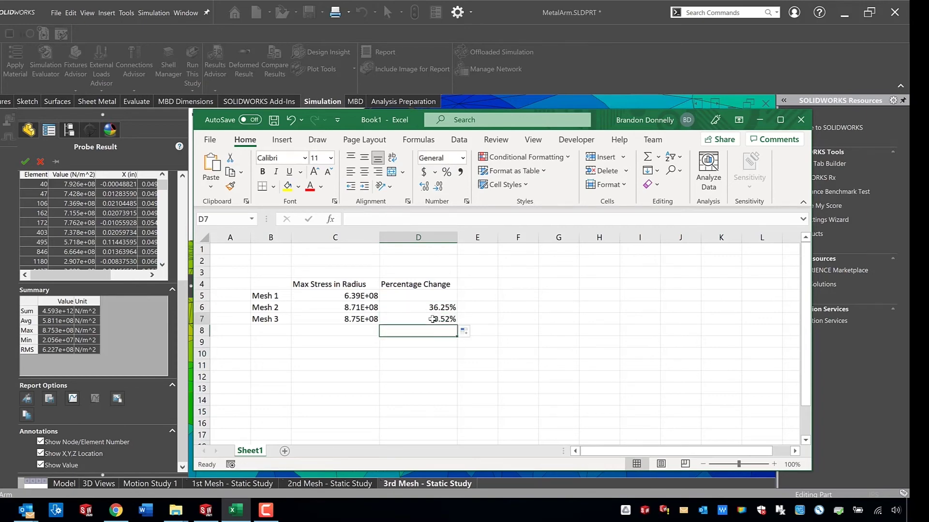
left_click(480, 317)
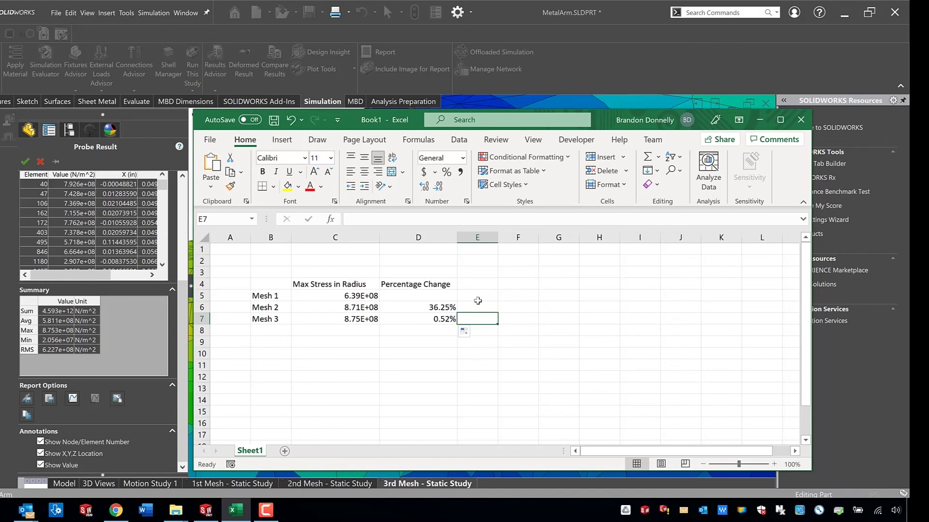
Enter 'Not Converged' in E6 for Mesh 2 and 'Converged' in E7 for Mesh 3
left_click(476, 307)
type("Not Converged")
key("Return")
type("Converged")
key("Return")
key("Up")
type("Converged")
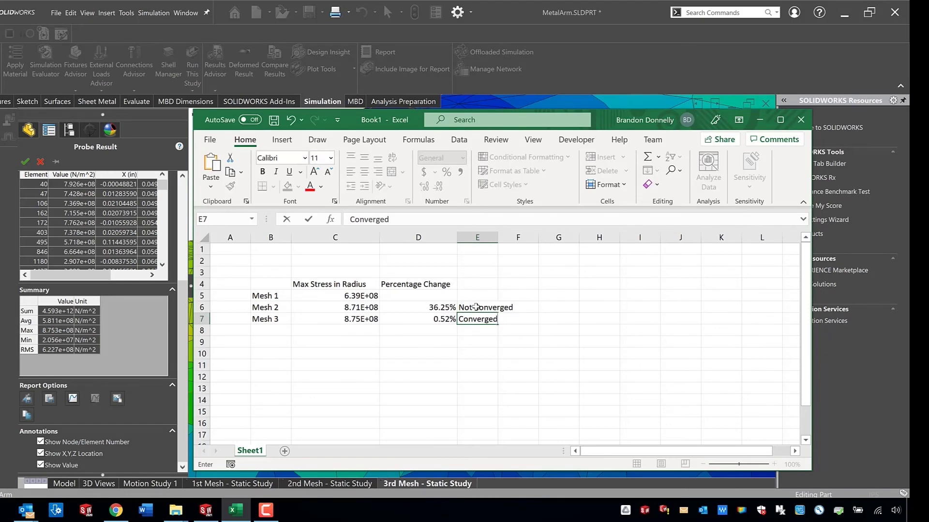